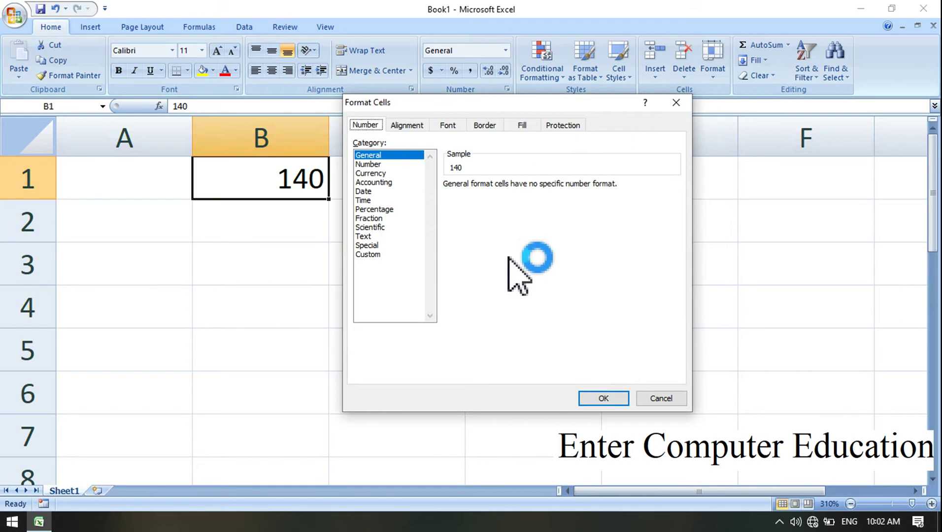
# - Format cell B1 with the Number category, using two decimal places
pyautogui.moveTo(599, 105); pyautogui.dragTo(720, 115)
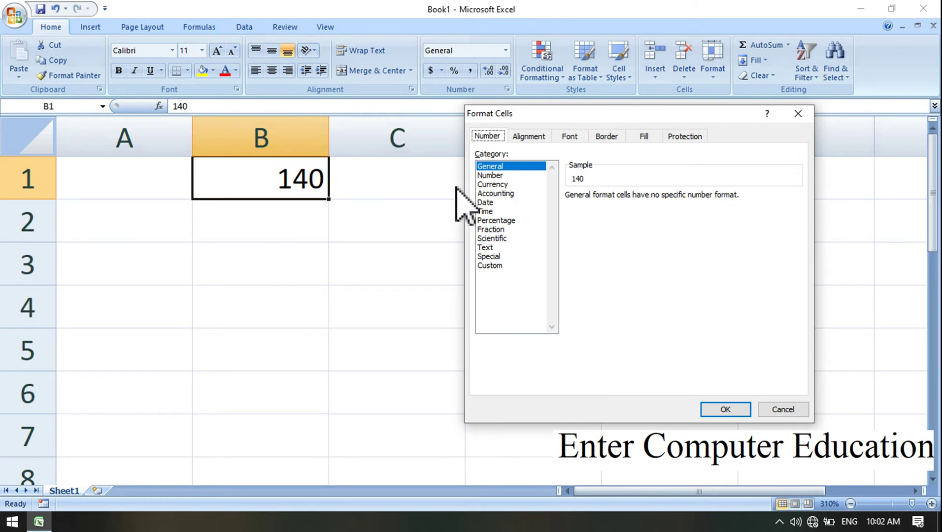
pyautogui.click(499, 176)
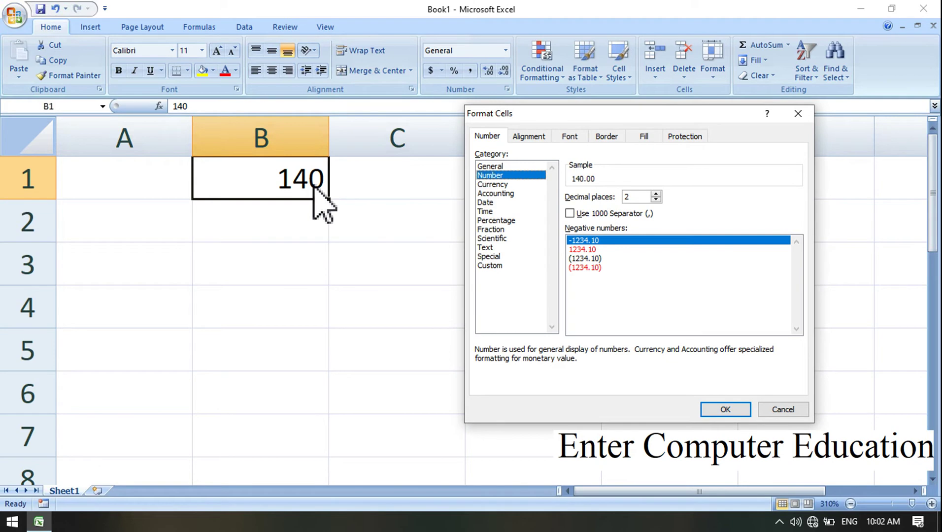
pyautogui.click(742, 410)
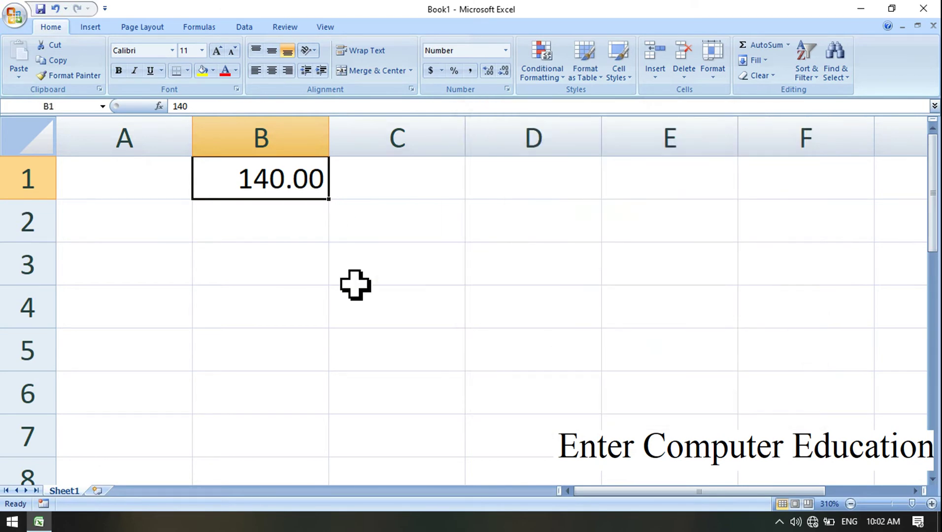
# - Enter 5 in cell B3 and format it as Currency with the $ symbol and two decimal places
pyautogui.click(282, 265)
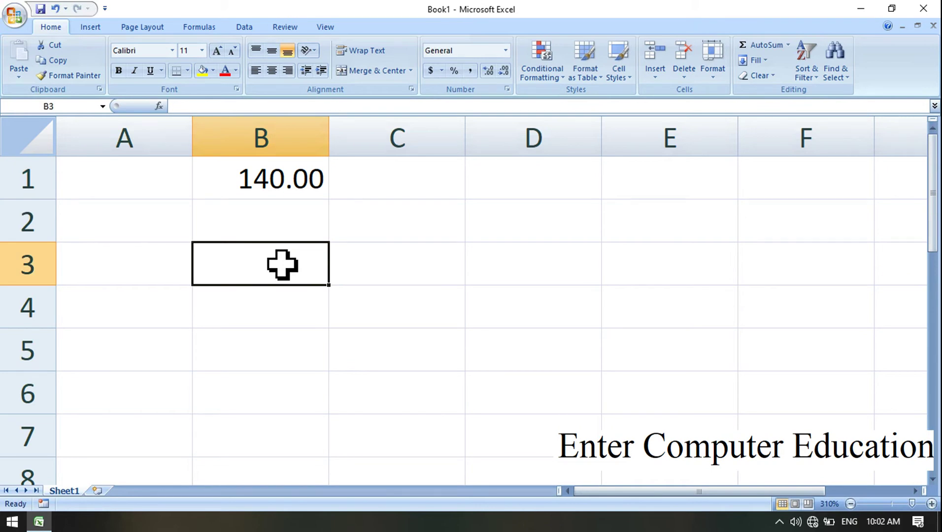
pyautogui.write('5')
pyautogui.press('Return')
pyautogui.click(320, 257)
pyautogui.click(508, 90)
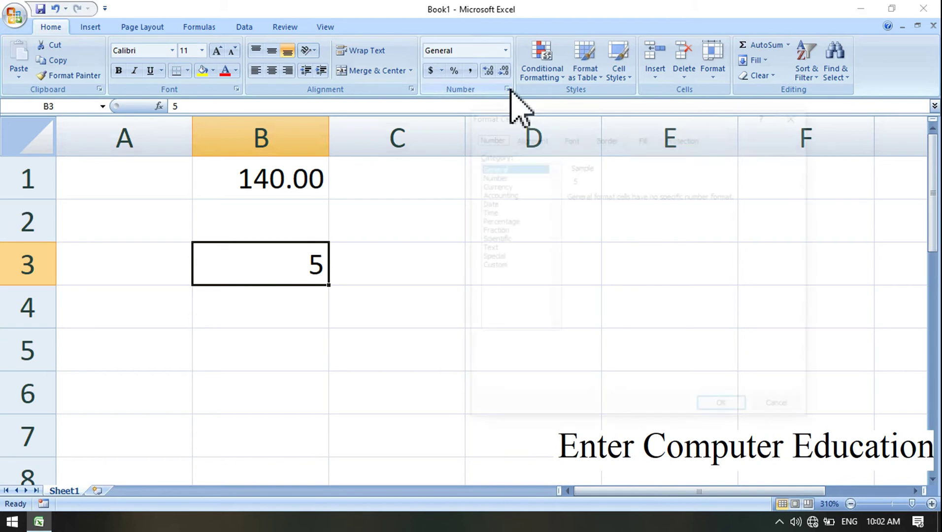
pyautogui.click(490, 185)
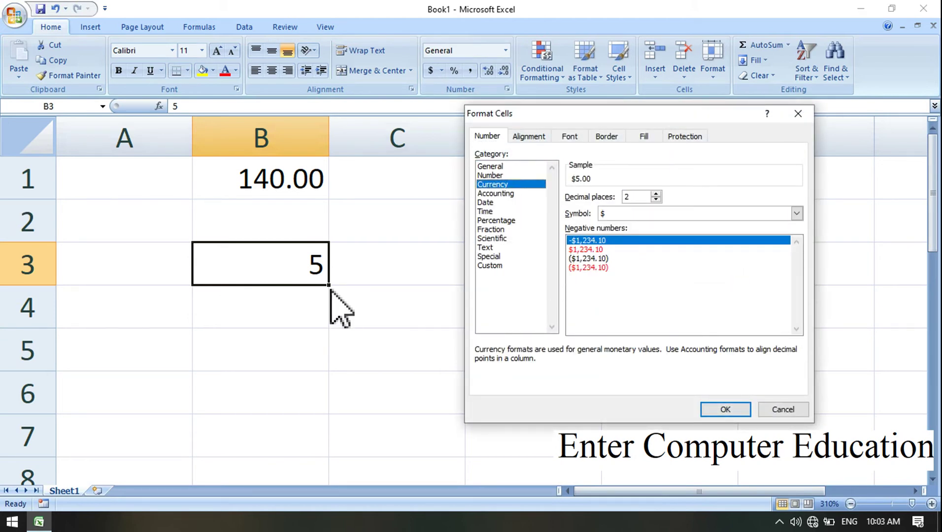
pyautogui.click(725, 409)
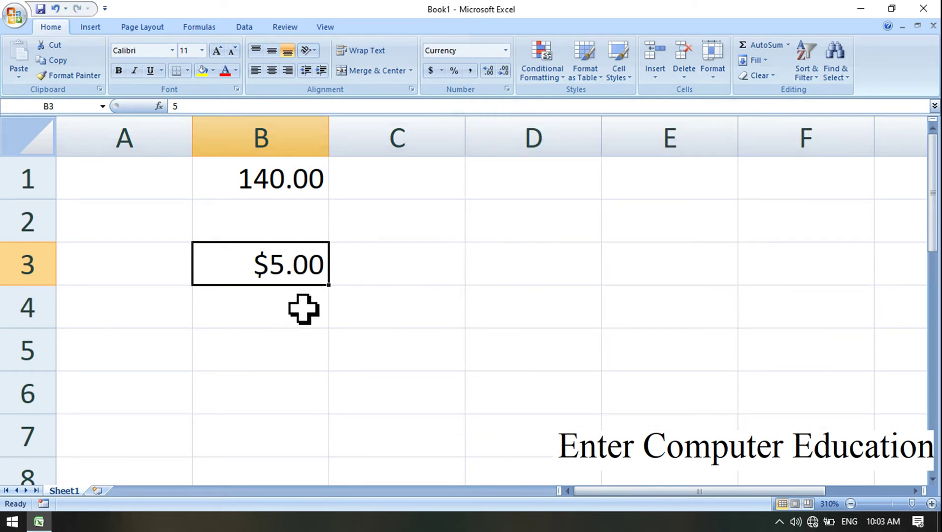
# - Enter 6 in cell B5 and format it as Accounting with the $ symbol and two decimal places
pyautogui.click(305, 350)
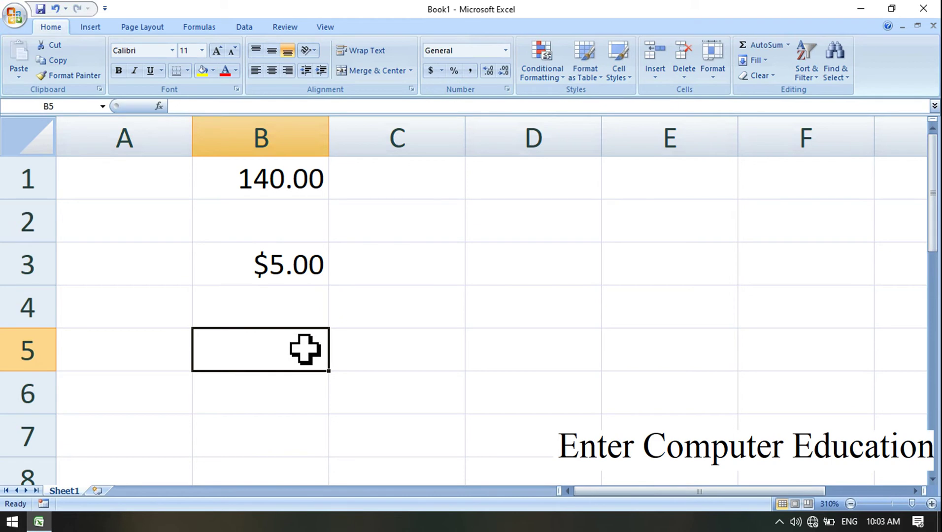
pyautogui.write('6')
pyautogui.hotkey('ctrl', 'Return')
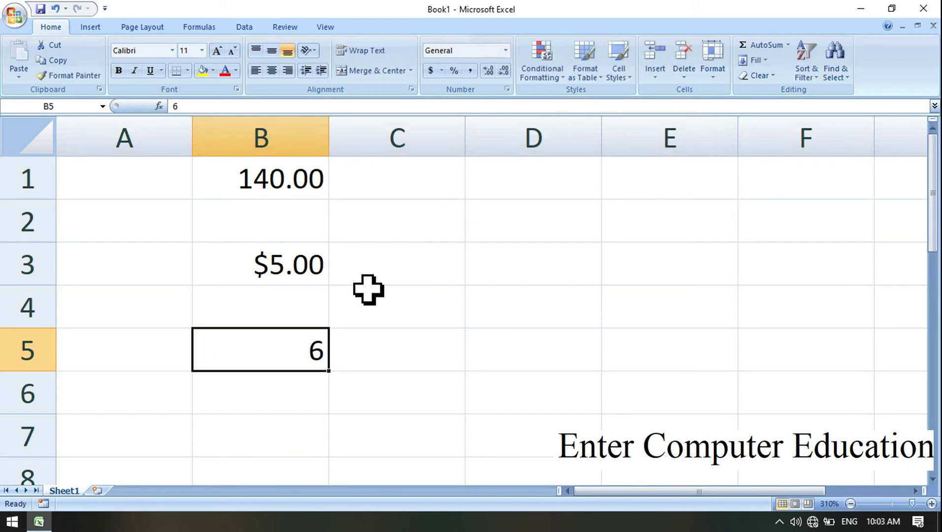
pyautogui.click(506, 89)
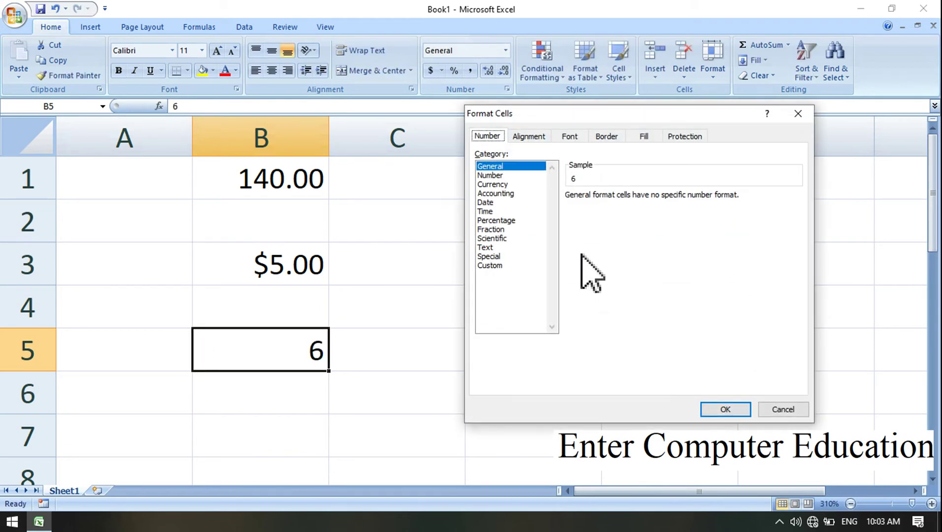
pyautogui.click(499, 195)
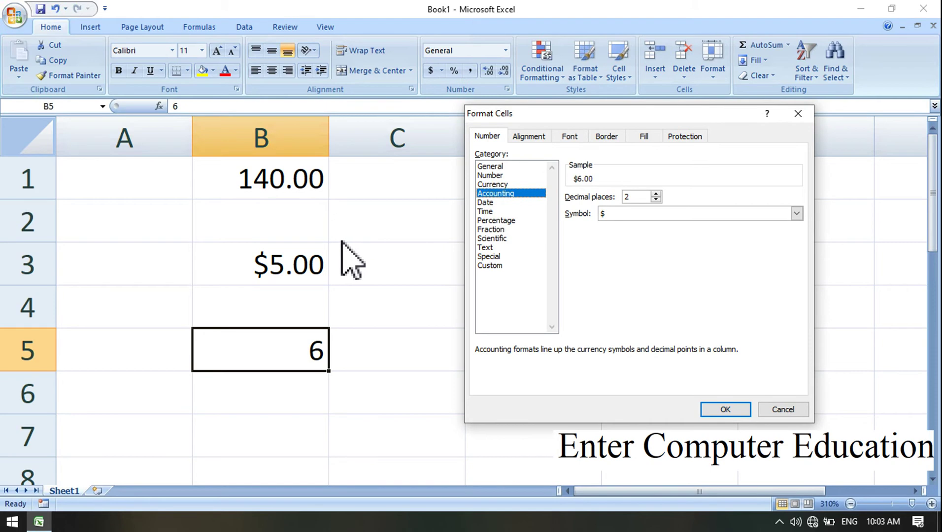
pyautogui.click(724, 409)
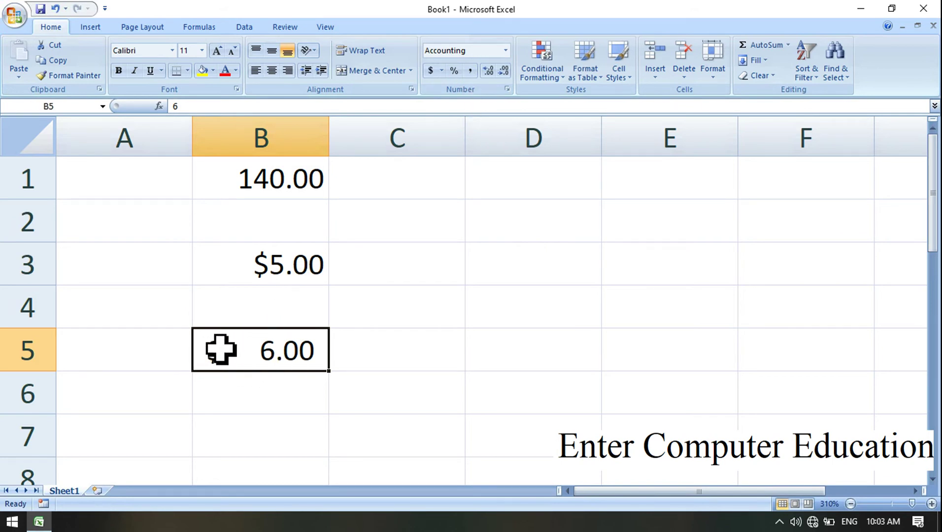
pyautogui.click(285, 268)
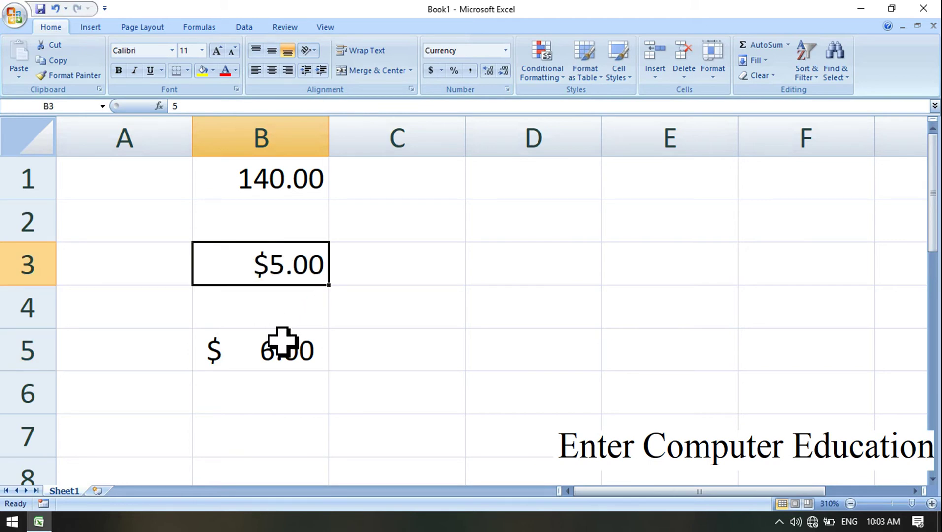
# - Enter 199 in cell B7 and format it as a Date of the type 03-14-01
pyautogui.click(932, 479)
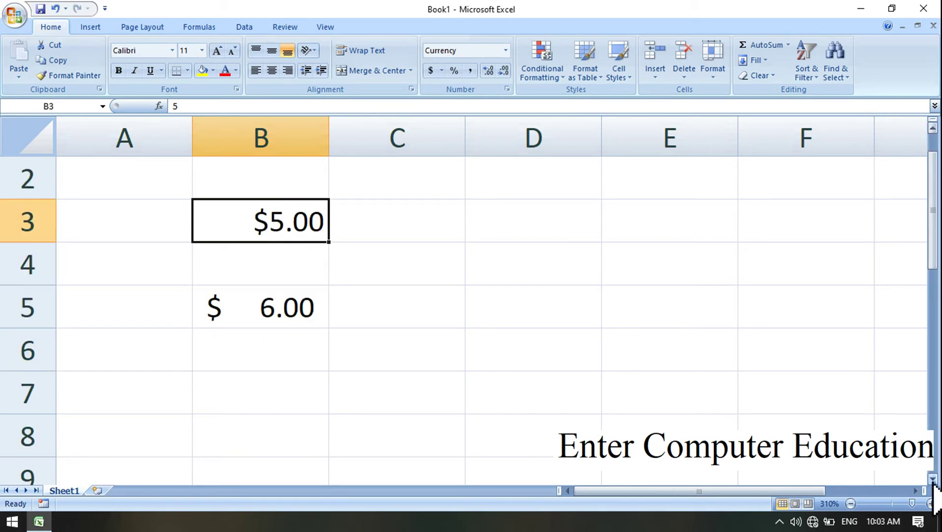
pyautogui.click(932, 480)
pyautogui.click(212, 357)
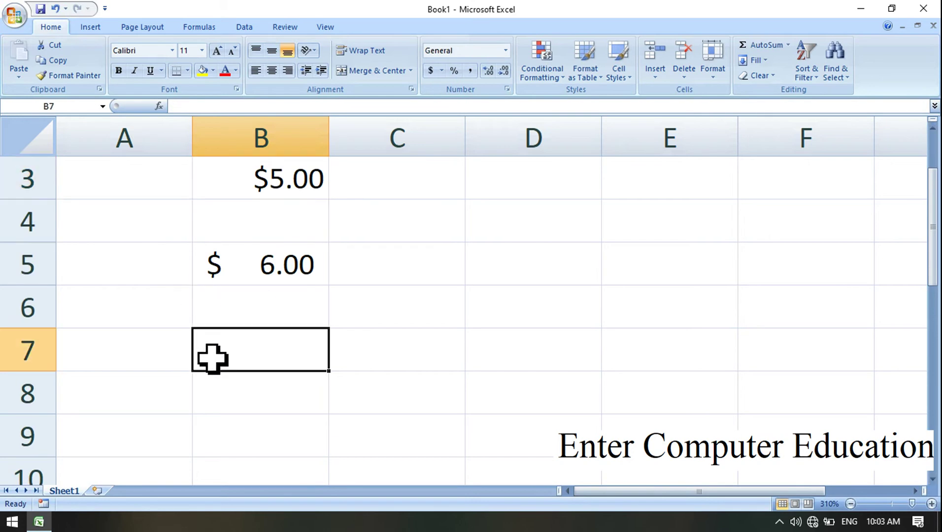
pyautogui.write('1')
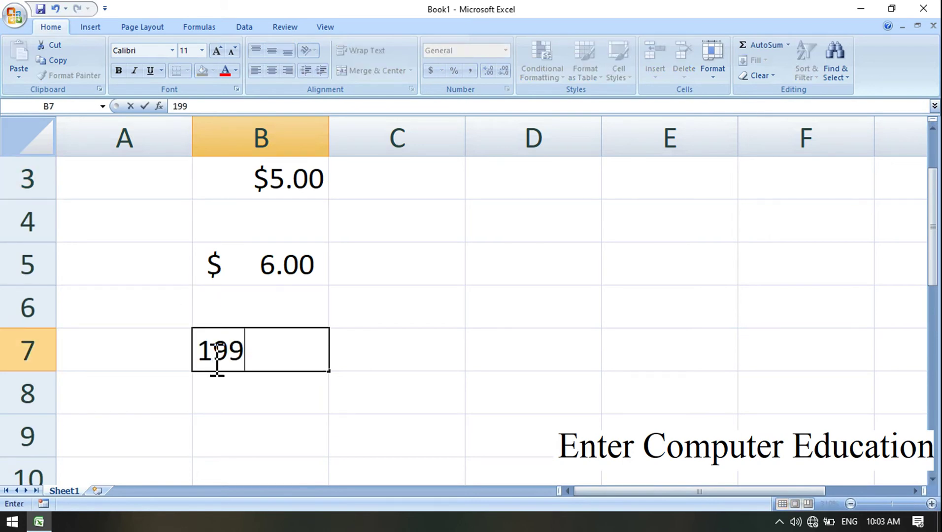
pyautogui.write('99')
pyautogui.hotkey('ctrl', 'Return')
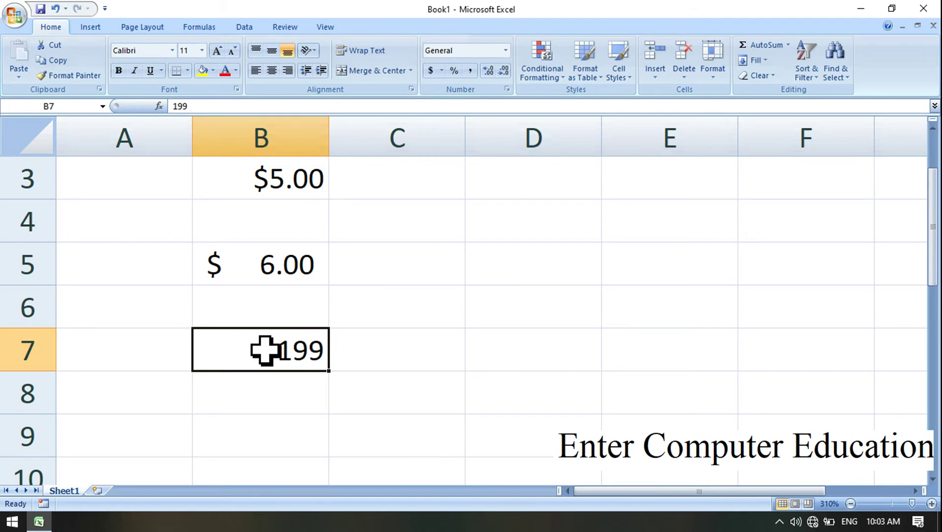
pyautogui.click(507, 90)
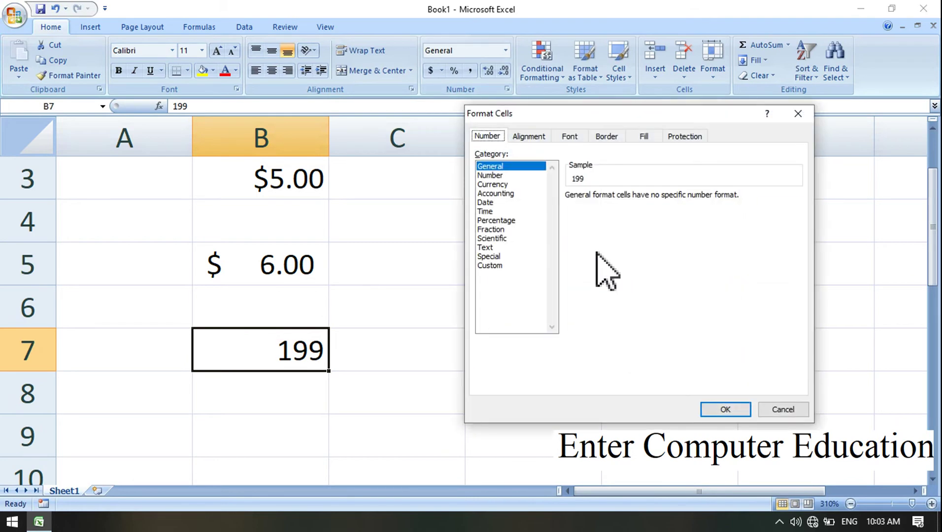
pyautogui.click(487, 203)
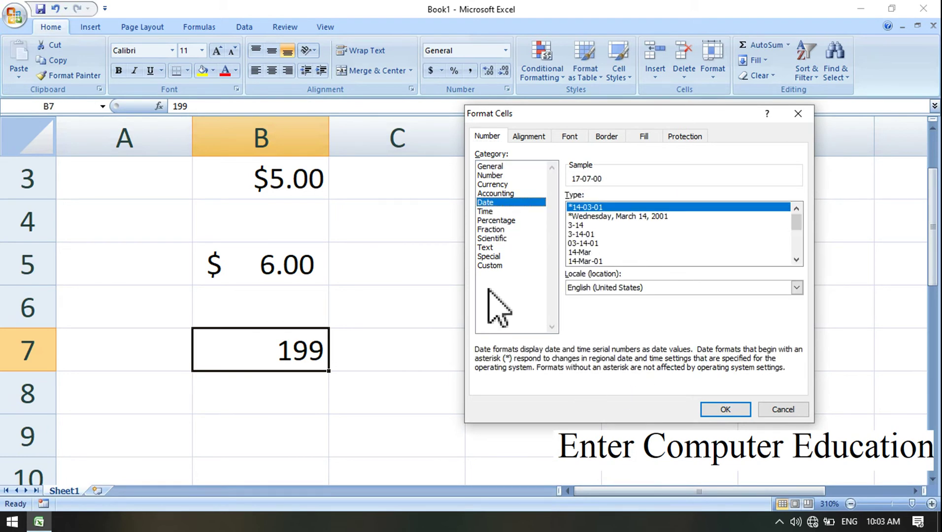
pyautogui.click(592, 243)
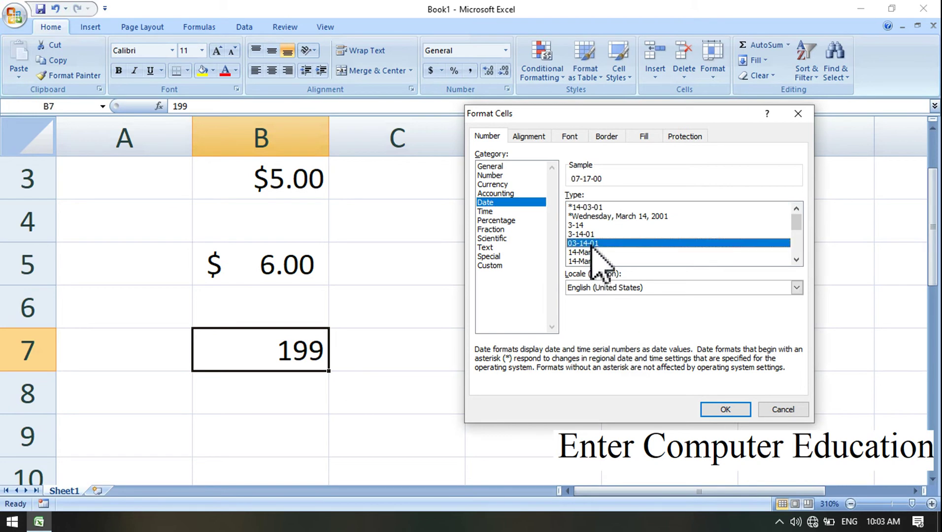
pyautogui.click(739, 413)
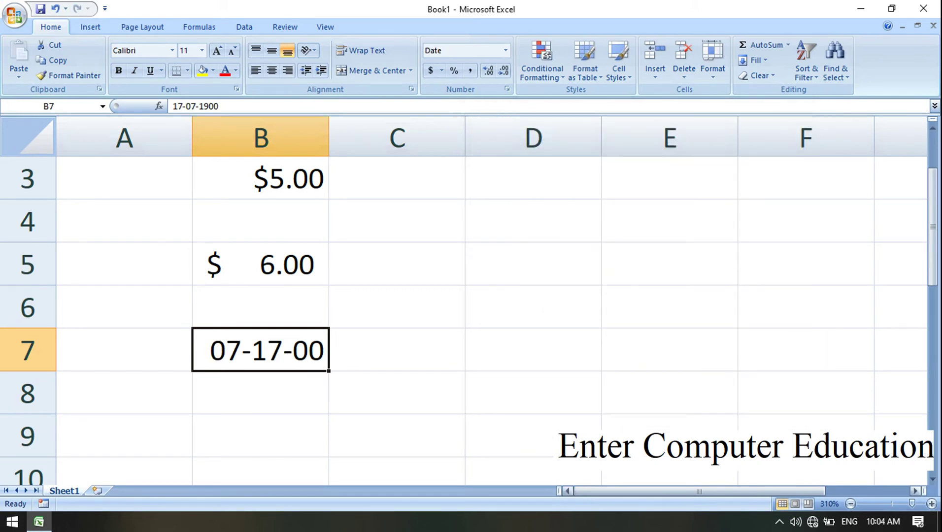
# - Enter the date 27-6-2020 in cell B10
pyautogui.click(932, 479)
pyautogui.doubleClick(933, 478)
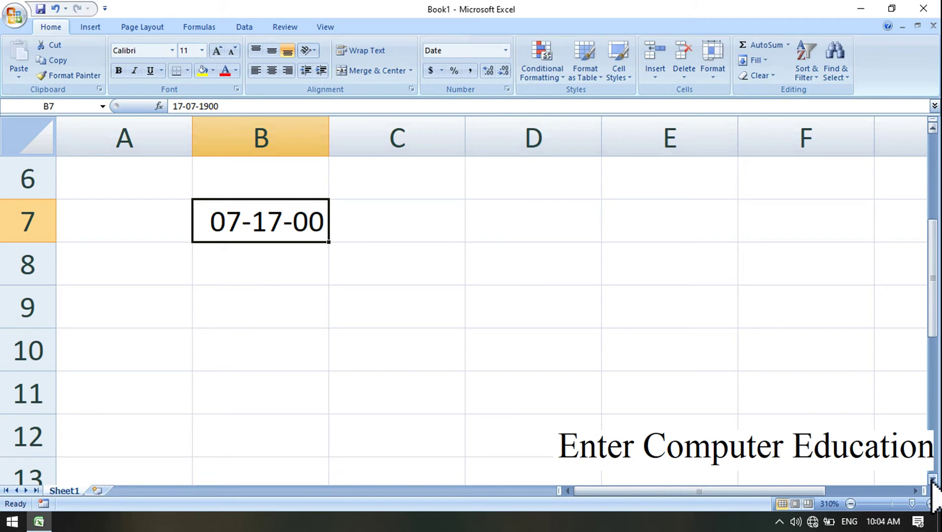
pyautogui.click(271, 338)
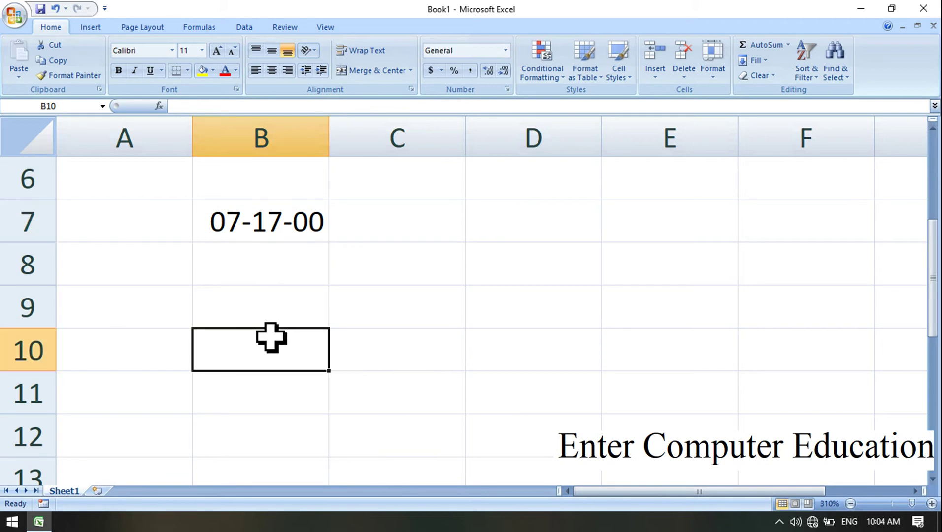
pyautogui.write('27-6-2020')
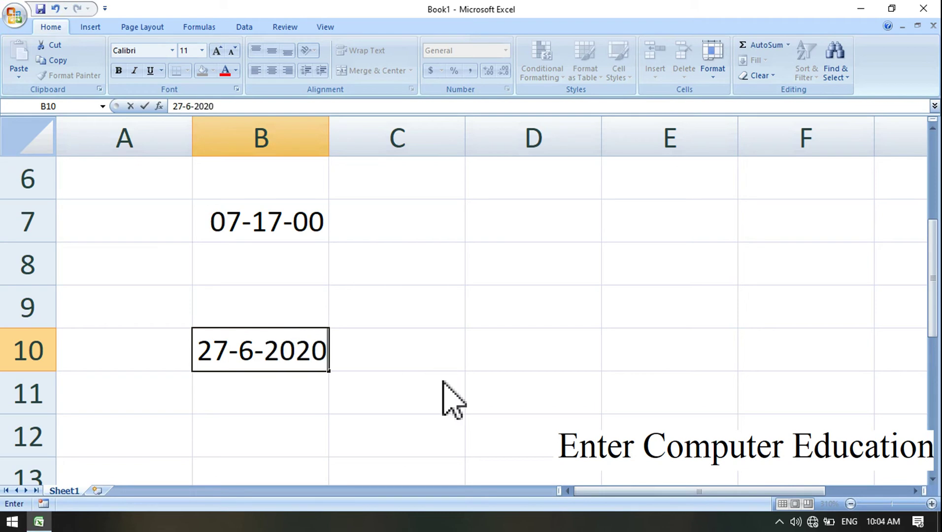
pyautogui.hotkey('ctrl', 'Return')
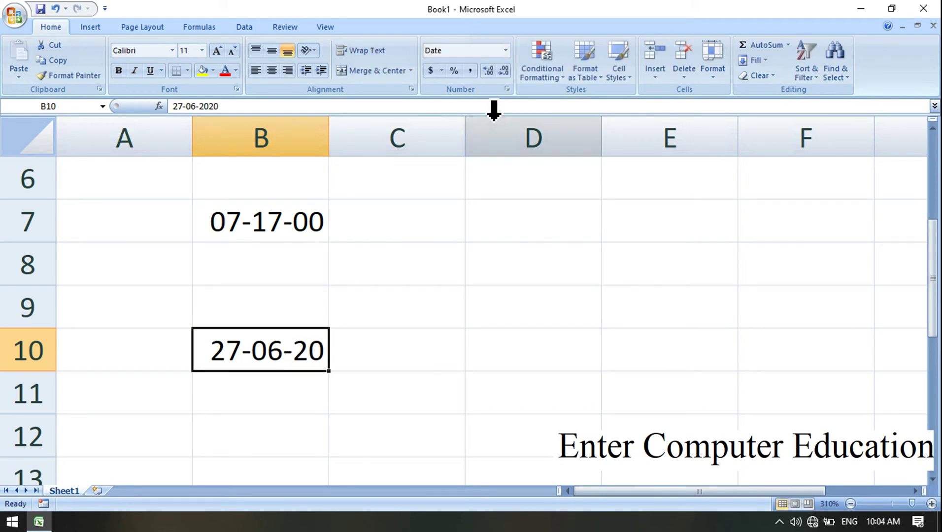
# - Apply the long date type "Wednesday, March 14, 2001" to cell B10
pyautogui.click(506, 89)
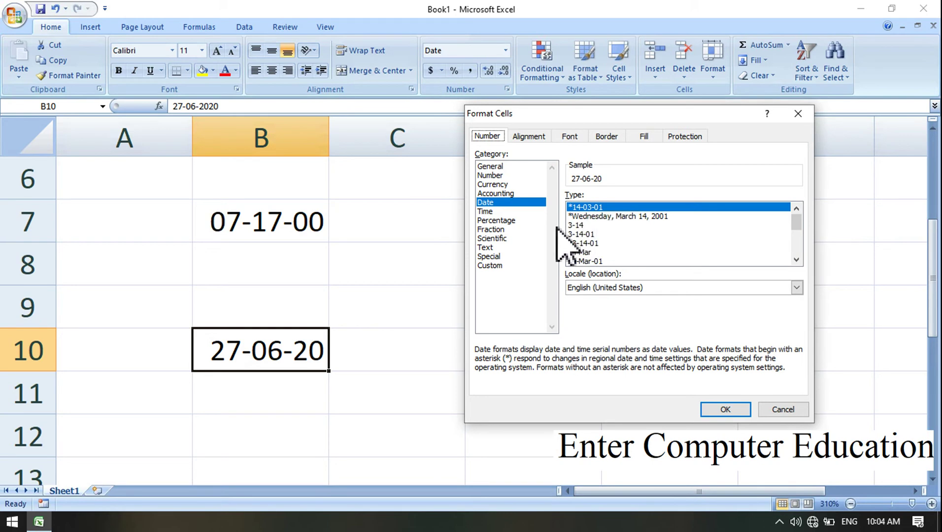
pyautogui.click(595, 217)
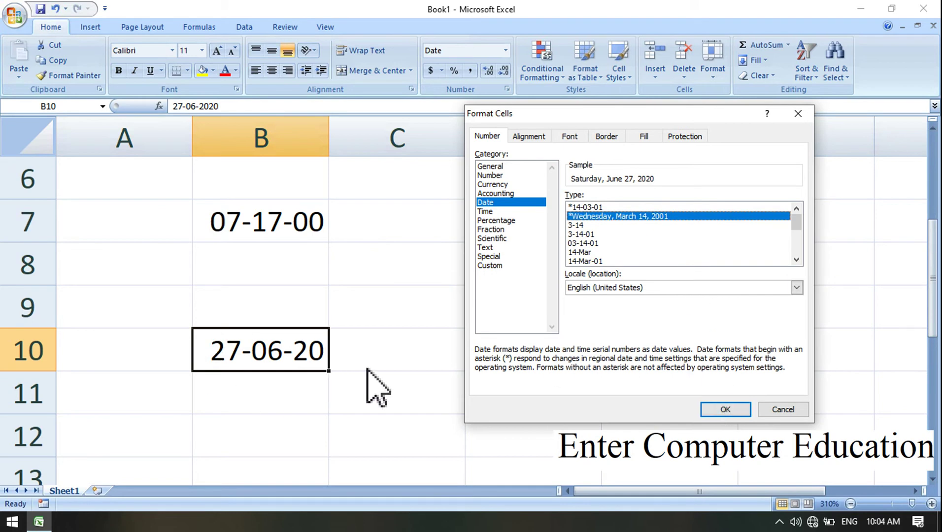
pyautogui.click(743, 411)
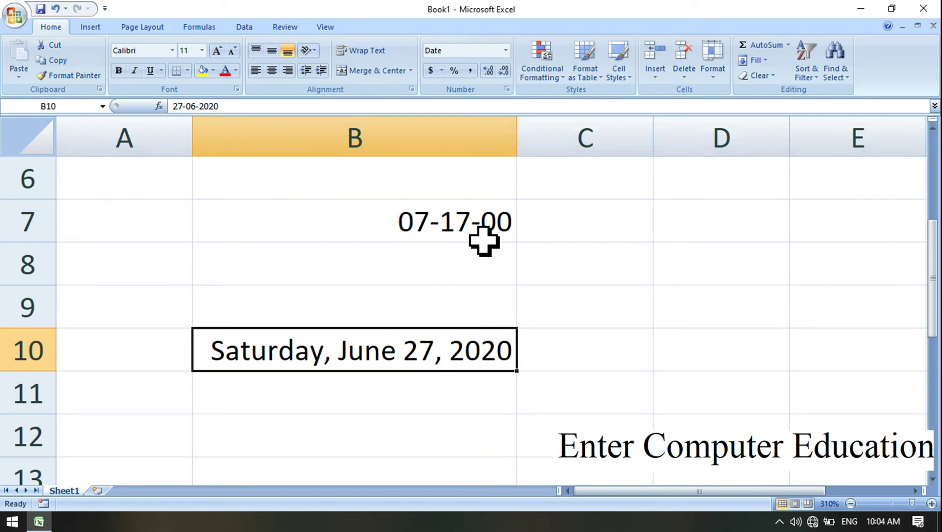
# - Format the date in cell B10 with the date type "March 14, 2001"
pyautogui.click(507, 89)
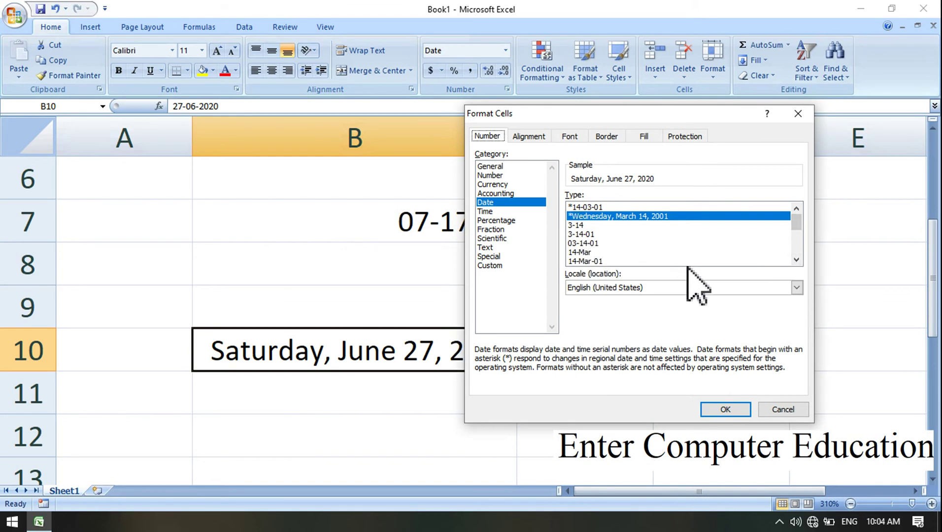
pyautogui.click(796, 260)
pyautogui.click(797, 261)
pyautogui.click(796, 260)
pyautogui.click(797, 260)
pyautogui.click(796, 260)
pyautogui.click(796, 260)
pyautogui.click(796, 260)
pyautogui.click(797, 260)
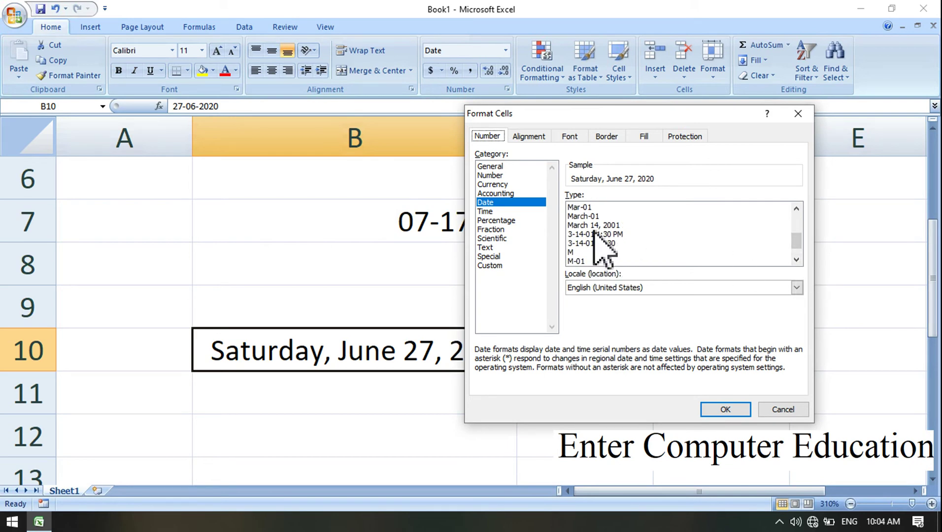
pyautogui.click(797, 261)
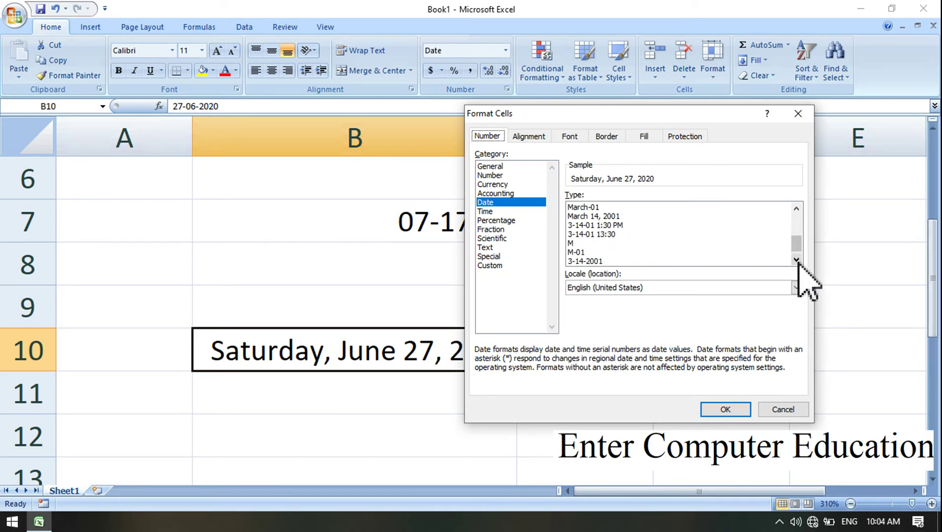
pyautogui.click(797, 260)
pyautogui.moveTo(796, 247); pyautogui.dragTo(796, 232)
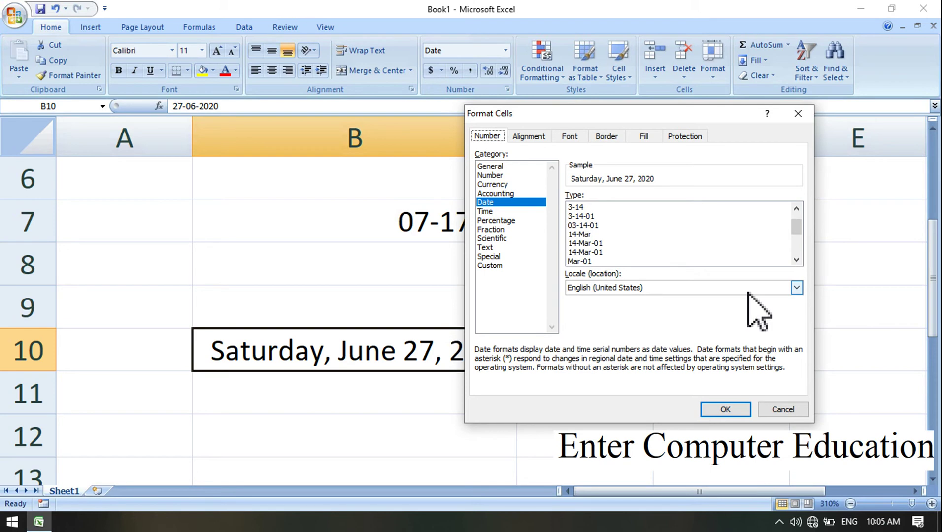
pyautogui.click(796, 260)
pyautogui.click(797, 260)
pyautogui.click(797, 260)
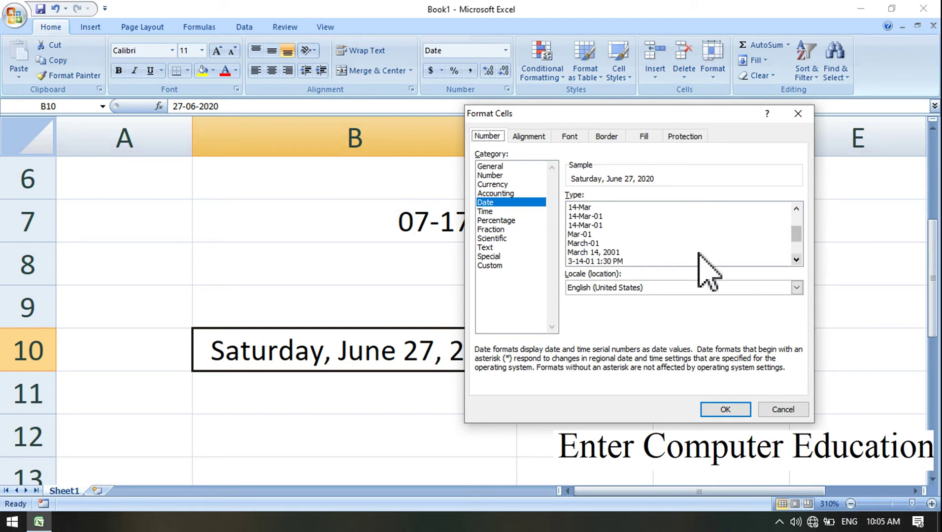
pyautogui.click(595, 253)
pyautogui.click(725, 409)
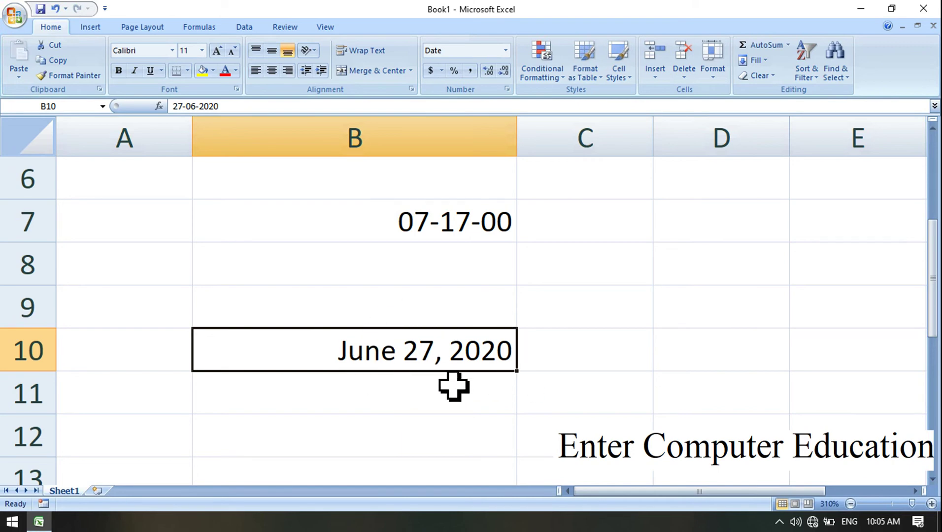
# - Enter the time 10:05 in cell B12
pyautogui.click(506, 90)
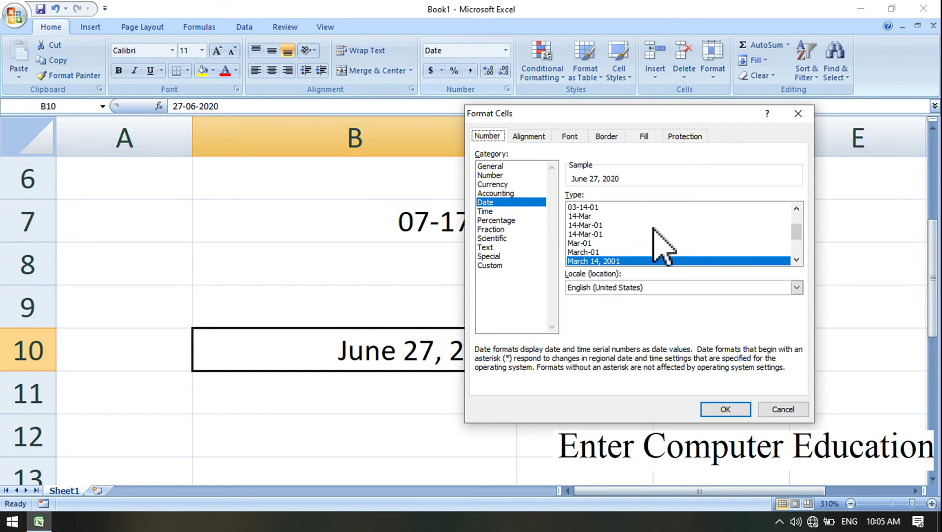
pyautogui.click(779, 410)
pyautogui.click(931, 479)
pyautogui.click(931, 478)
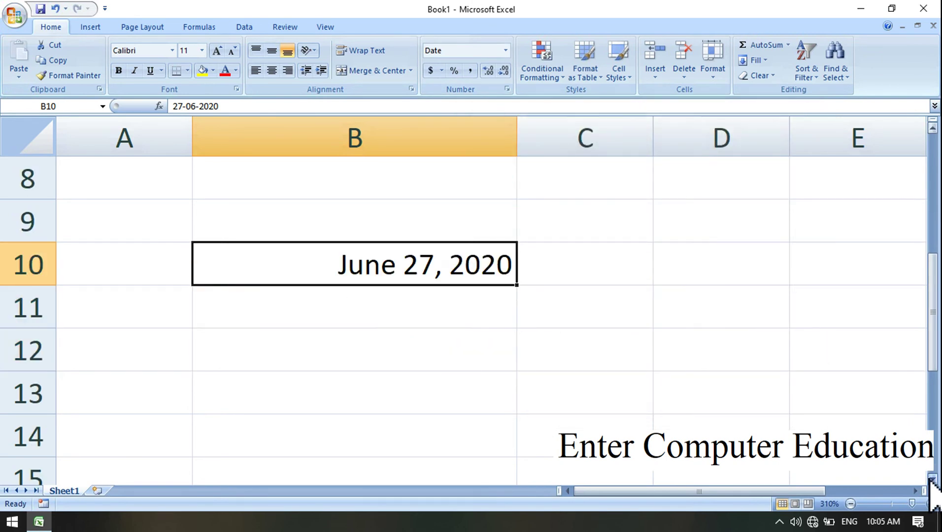
pyautogui.click(363, 362)
pyautogui.write('10:05')
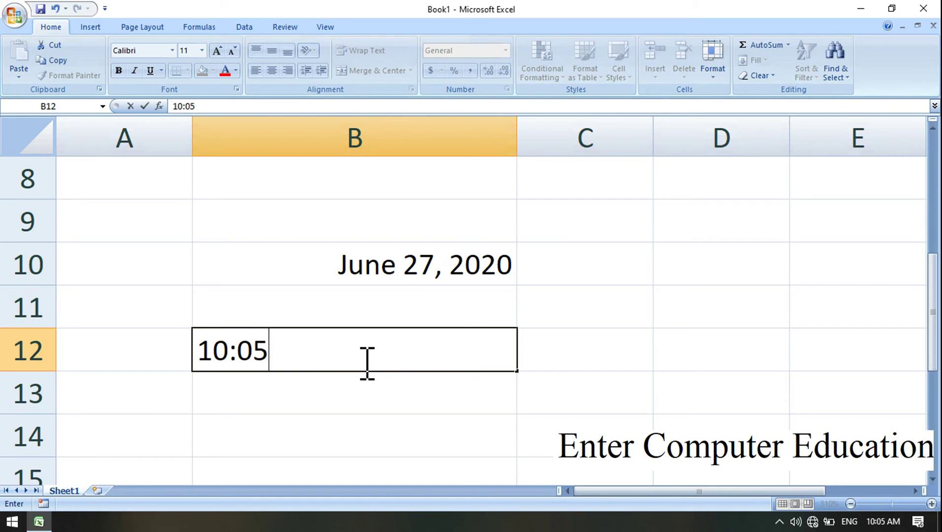
pyautogui.press('Return')
# - Format the time in cell B12 with the Time category and the type 13:30:55
pyautogui.click(471, 362)
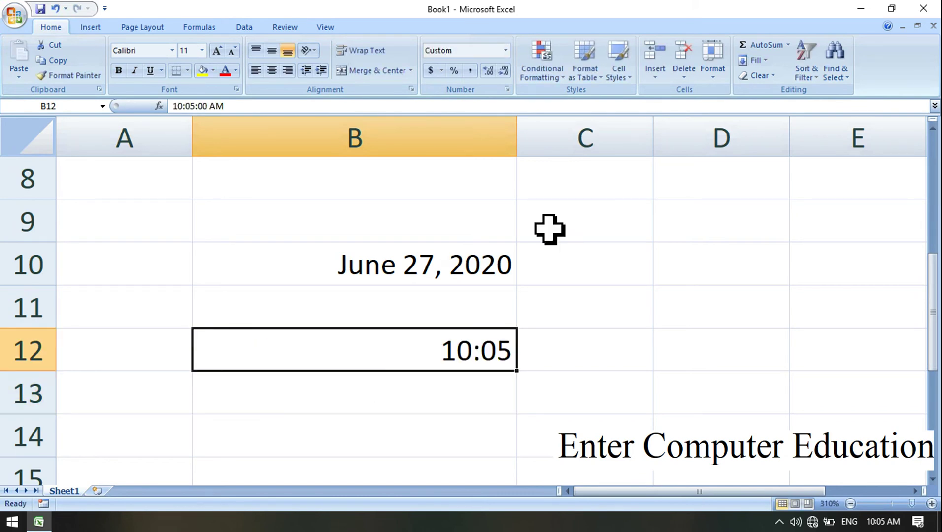
pyautogui.click(507, 89)
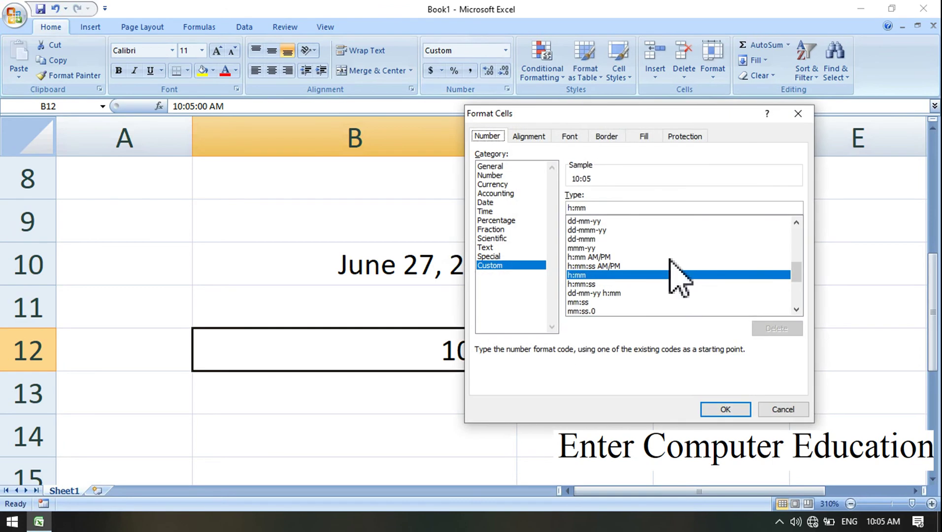
pyautogui.moveTo(572, 116); pyautogui.dragTo(643, 116)
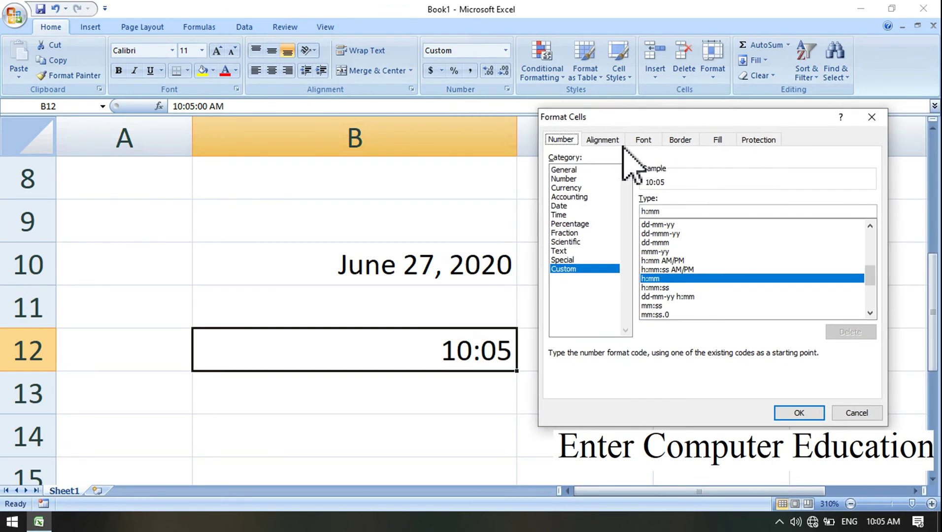
pyautogui.click(557, 215)
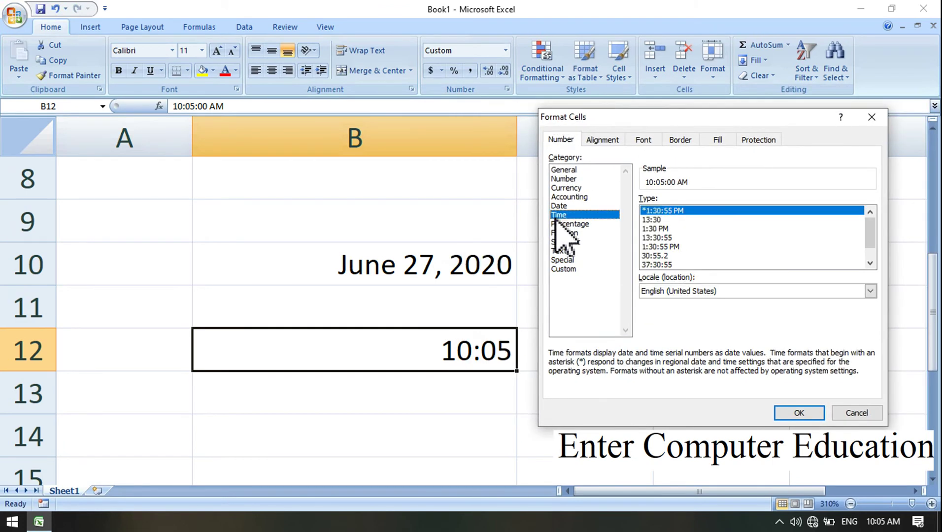
pyautogui.click(662, 229)
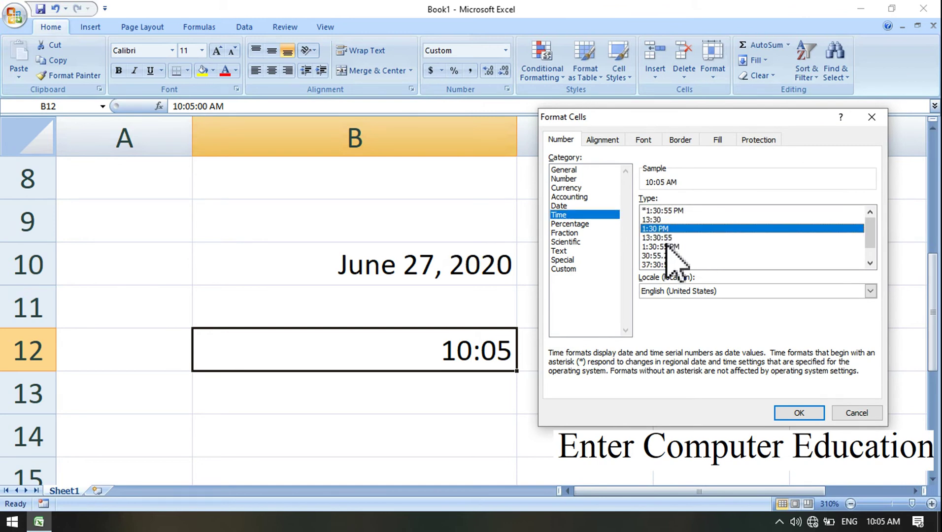
pyautogui.click(666, 239)
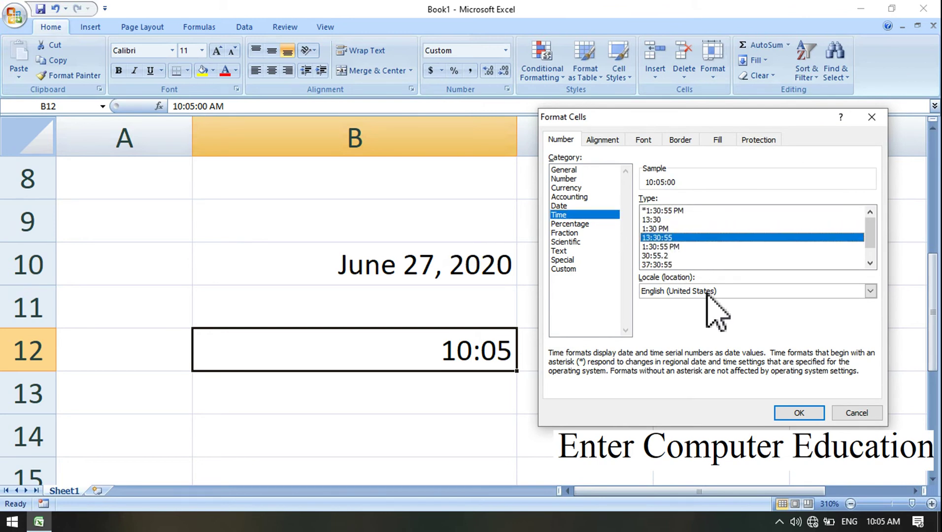
pyautogui.click(798, 412)
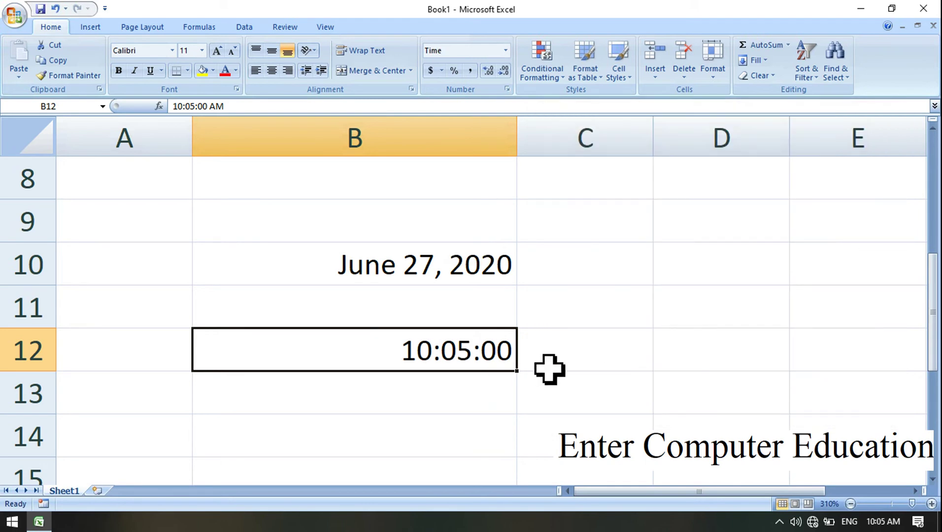
# - Preview the time type "3-14-01 1:30 PM" for cell B12 and apply the type 37:30:55 instead
pyautogui.click(507, 89)
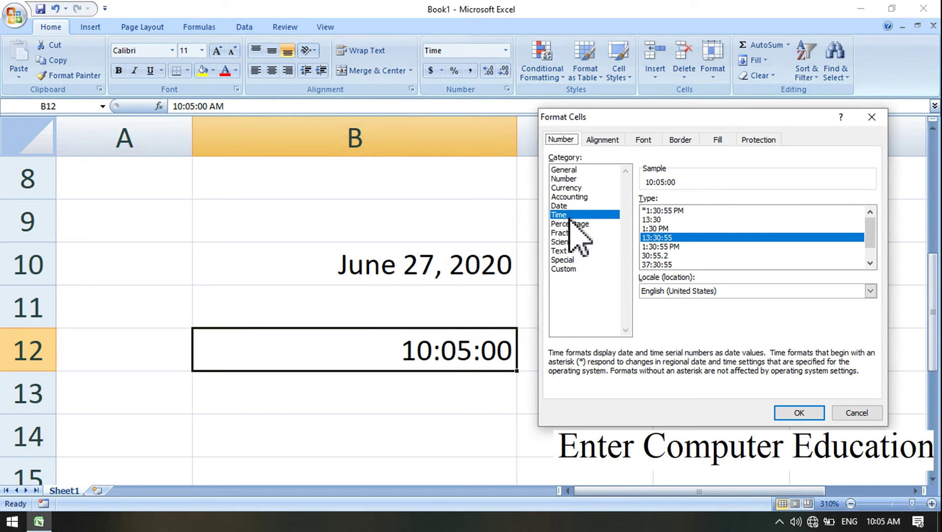
pyautogui.click(870, 263)
pyautogui.click(870, 264)
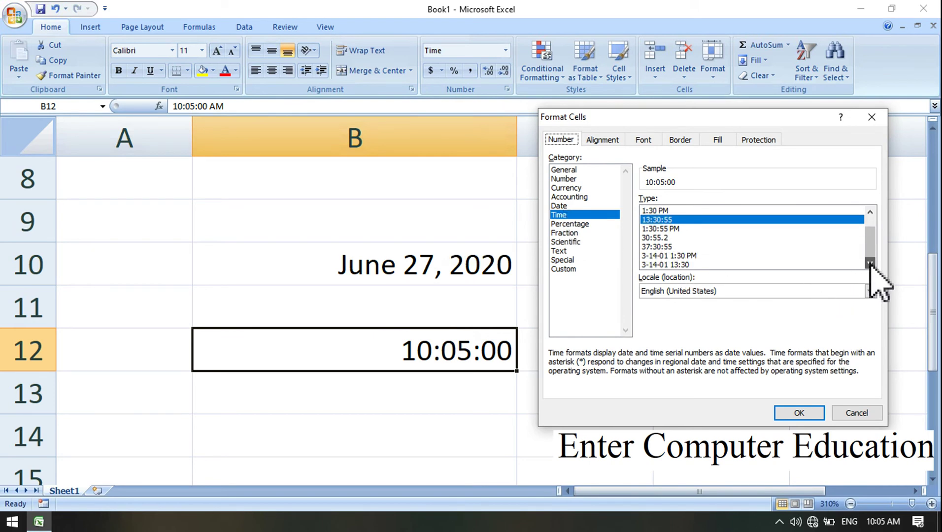
pyautogui.click(679, 255)
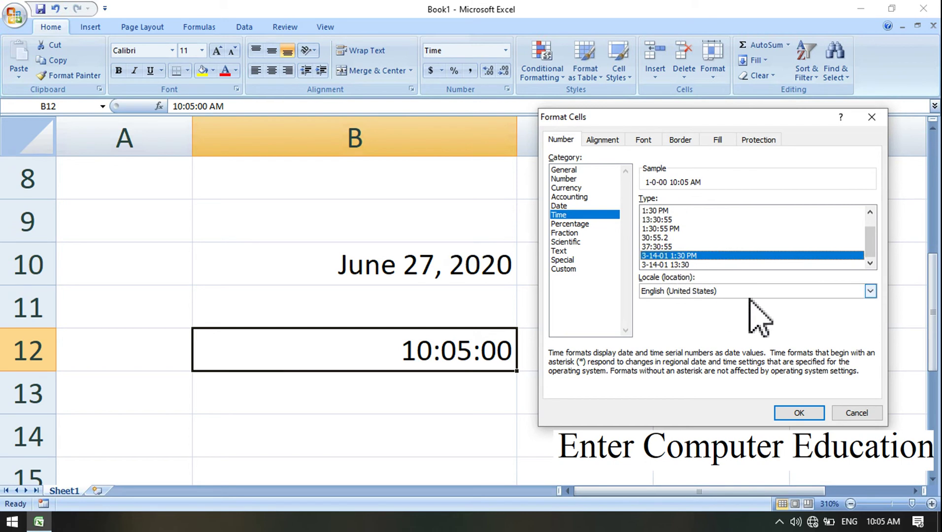
pyautogui.click(662, 246)
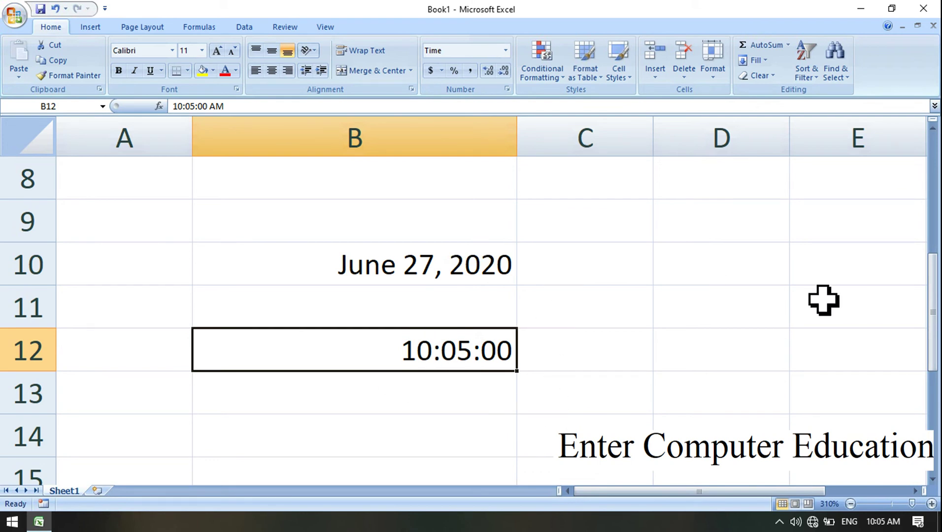
pyautogui.click(506, 51)
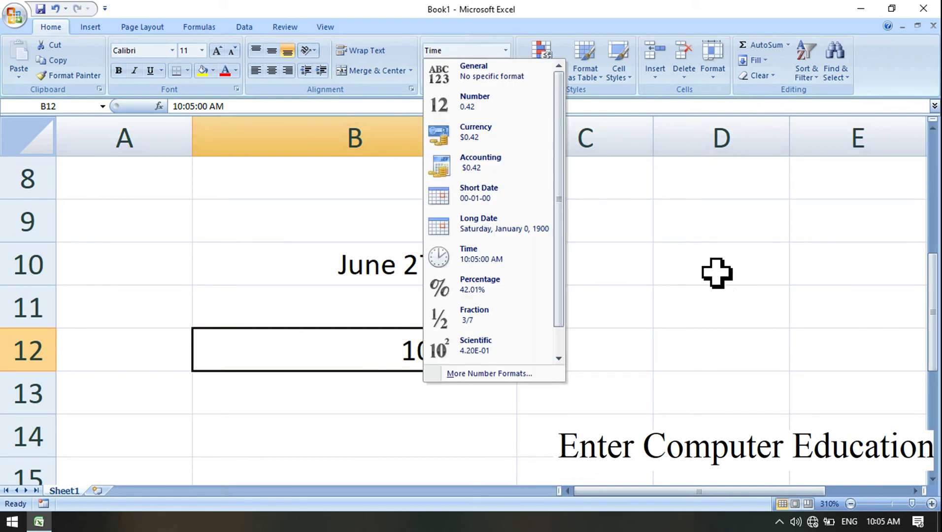
pyautogui.click(725, 290)
pyautogui.click(507, 89)
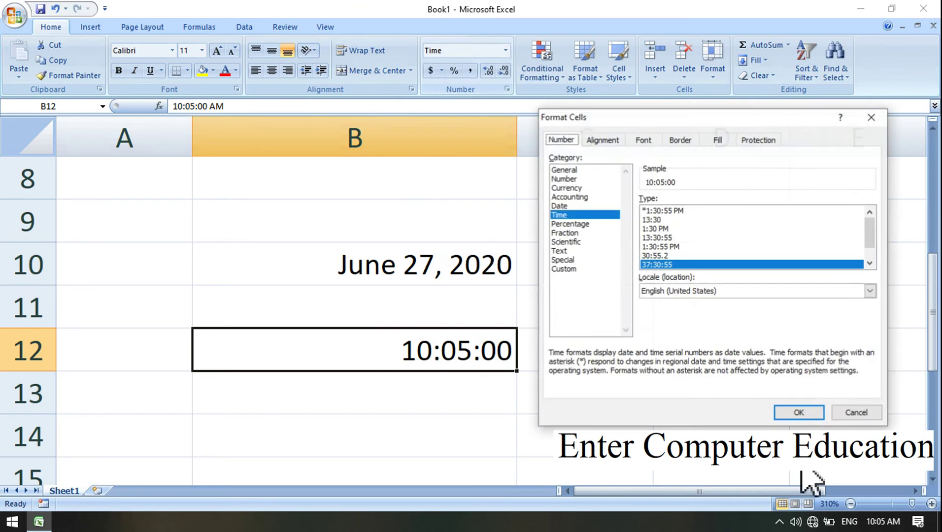
pyautogui.click(855, 413)
# - Enter 47 in cell B14 and format it as a Percentage with 2 decimal places
pyautogui.moveTo(935, 378); pyautogui.dragTo(936, 395)
pyautogui.click(436, 362)
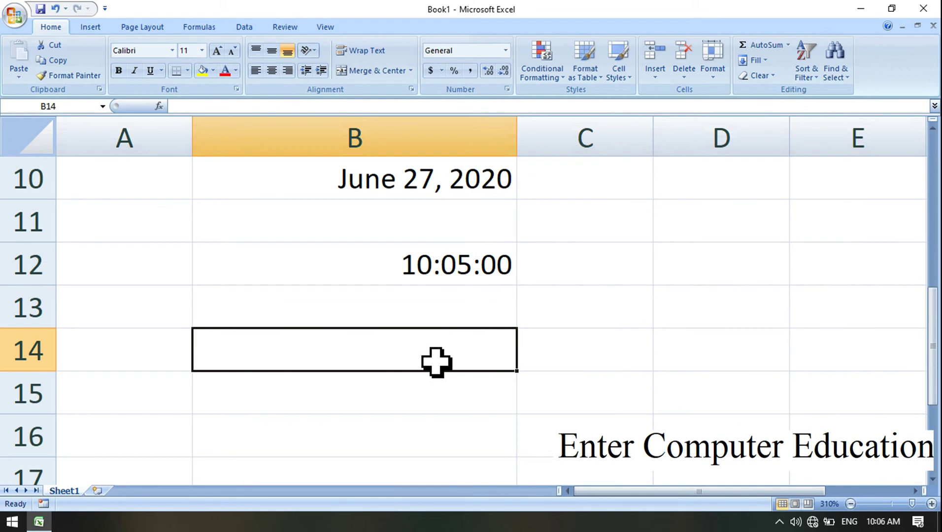
pyautogui.write('47')
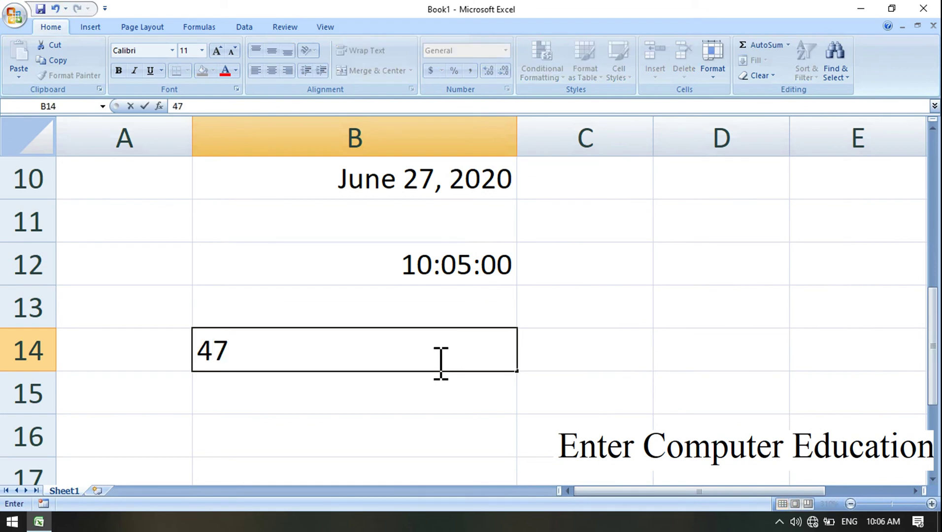
pyautogui.hotkey('ctrl', 'Return')
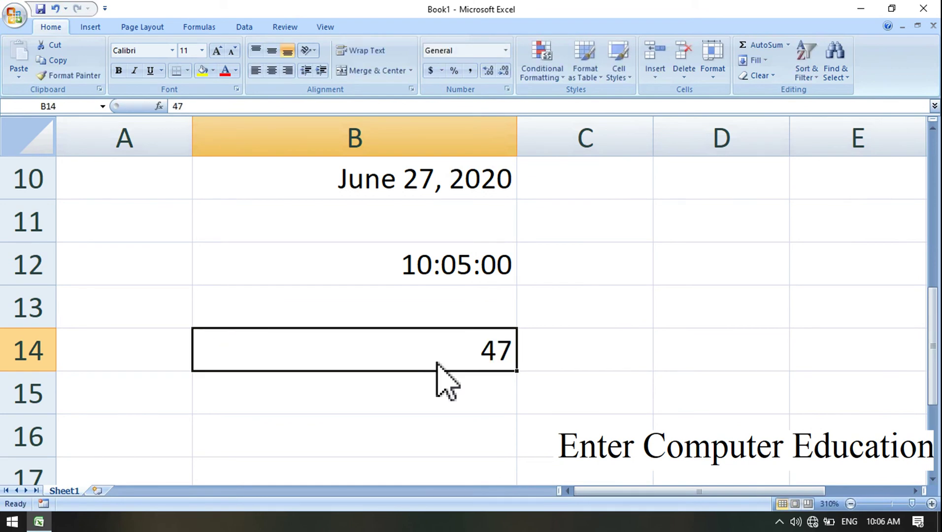
pyautogui.click(506, 89)
pyautogui.click(571, 224)
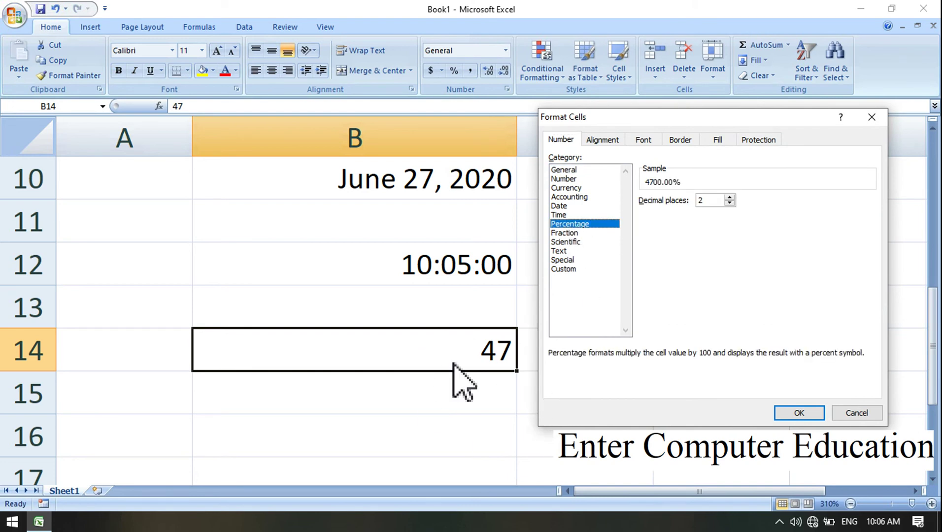
pyautogui.click(799, 414)
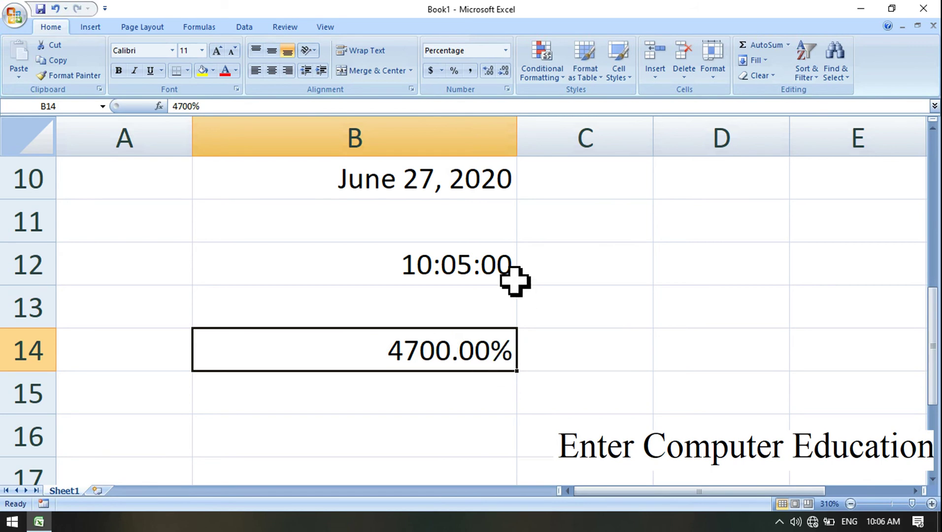
# - Enter 66 in cell B16 and try the Fraction category on it without applying it
pyautogui.click(365, 432)
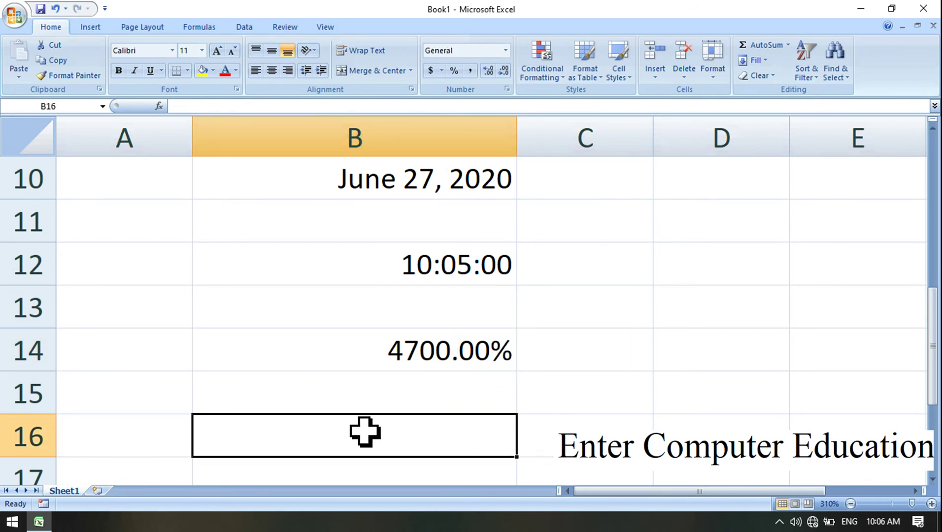
pyautogui.write('66')
pyautogui.press('Tab')
pyautogui.click(467, 438)
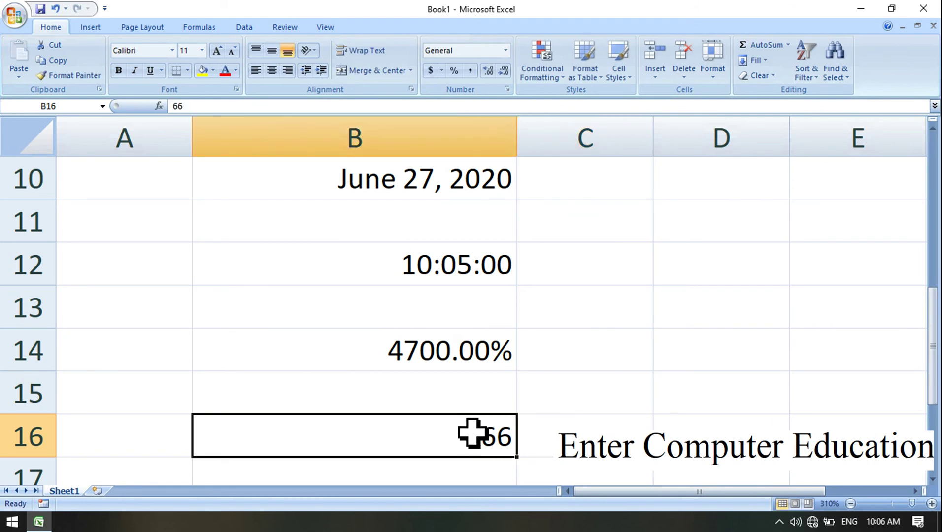
pyautogui.click(507, 89)
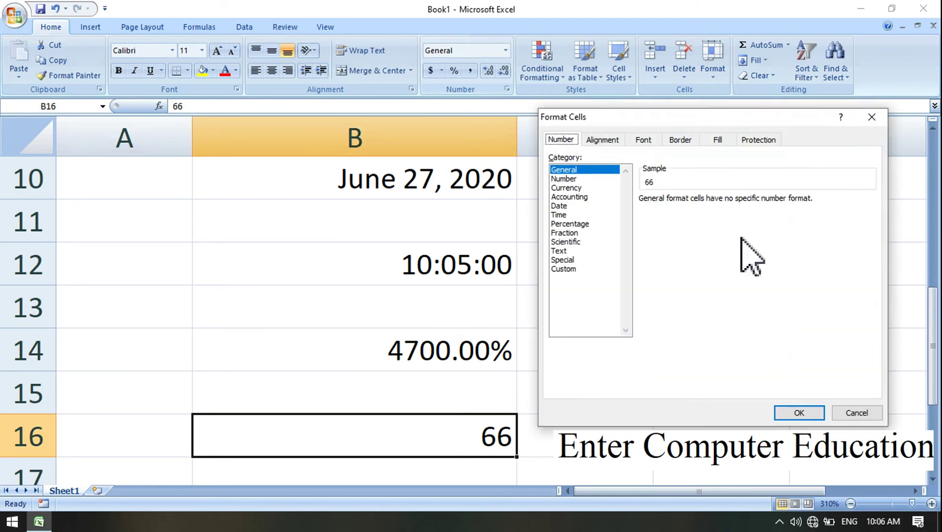
pyautogui.click(569, 235)
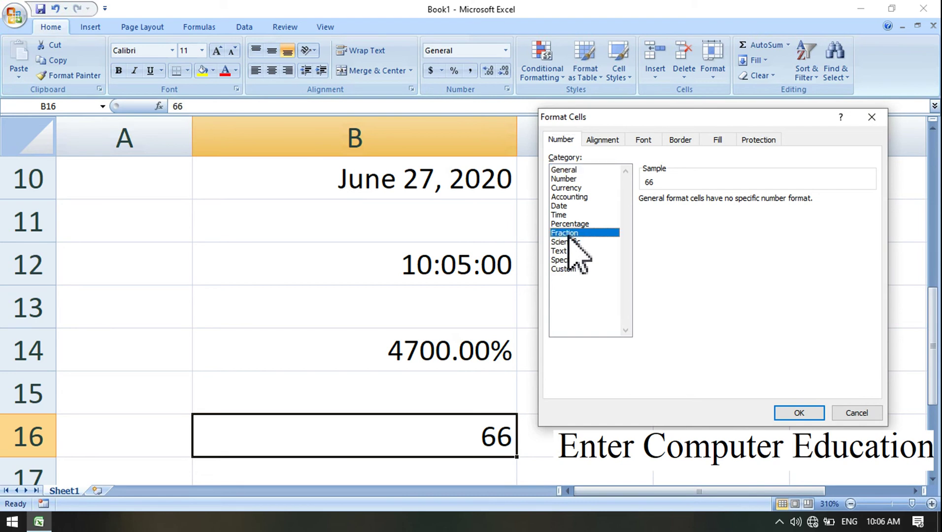
pyautogui.click(856, 413)
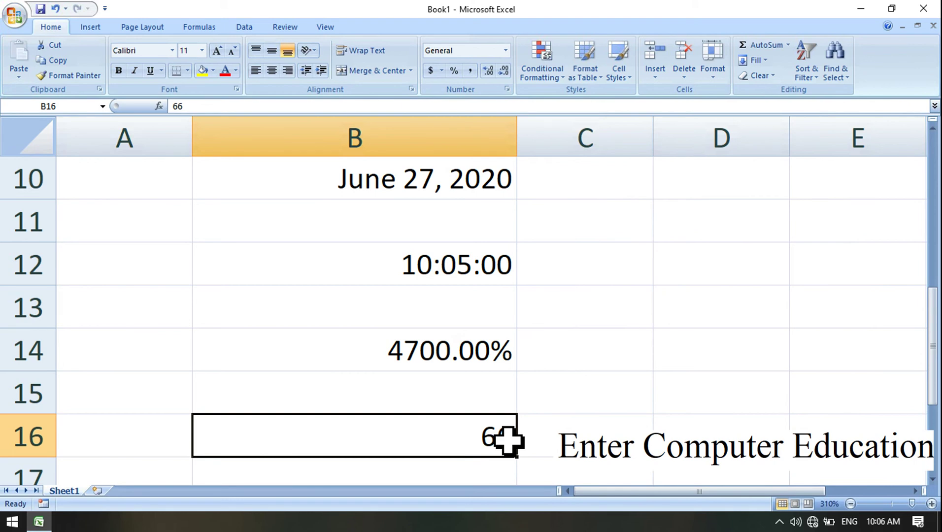
# - Replace the value in cell B16 with 76.6 and format it as a Fraction
pyautogui.write('76.')
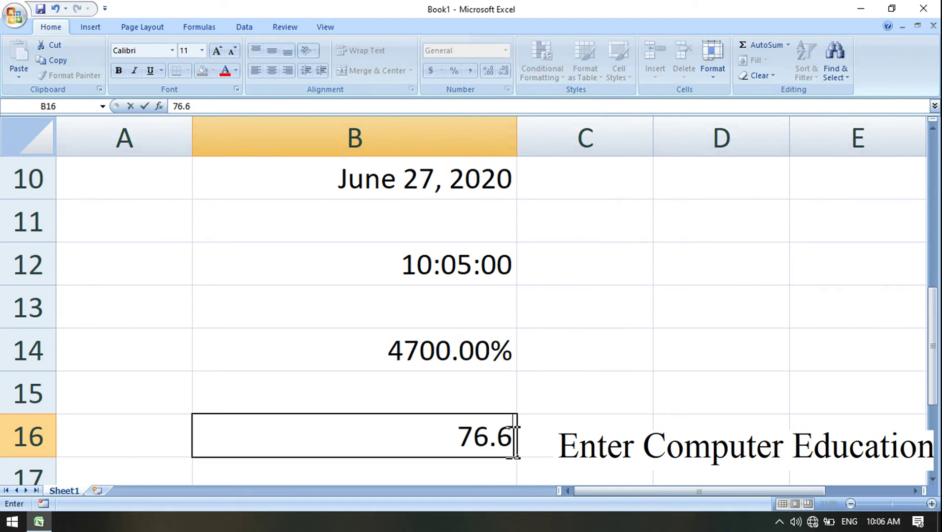
pyautogui.write('6')
pyautogui.press('Return')
pyautogui.click(486, 400)
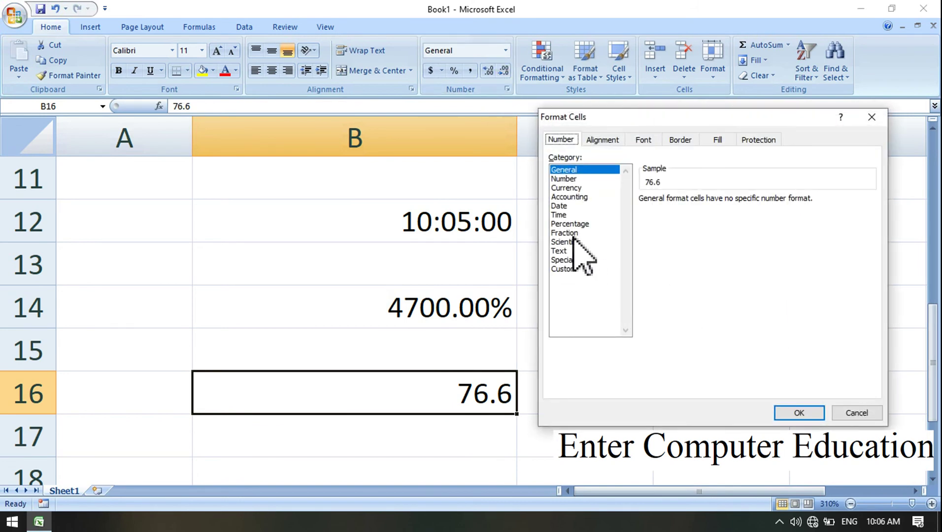
pyautogui.click(572, 233)
pyautogui.click(799, 412)
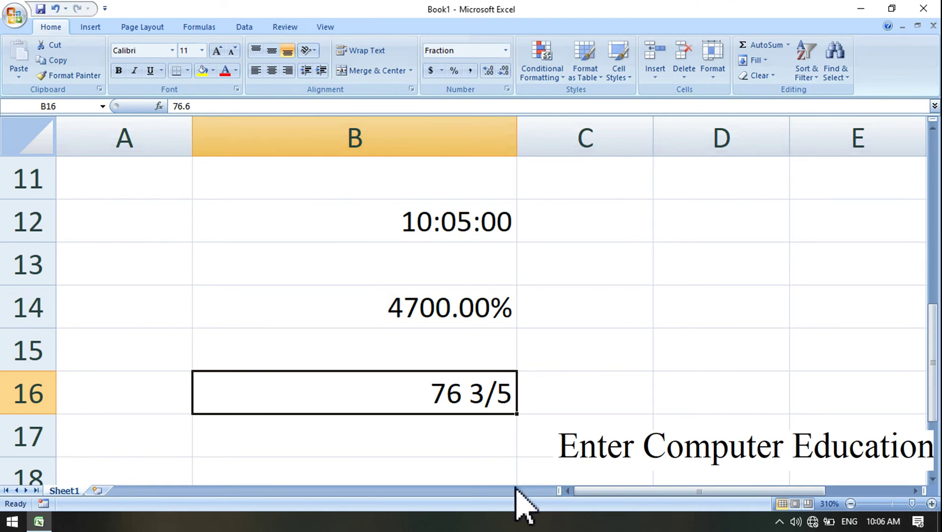
# - Enter 185 in cell B18 and format it as Scientific with 2 decimal places
pyautogui.moveTo(934, 418); pyautogui.dragTo(935, 434)
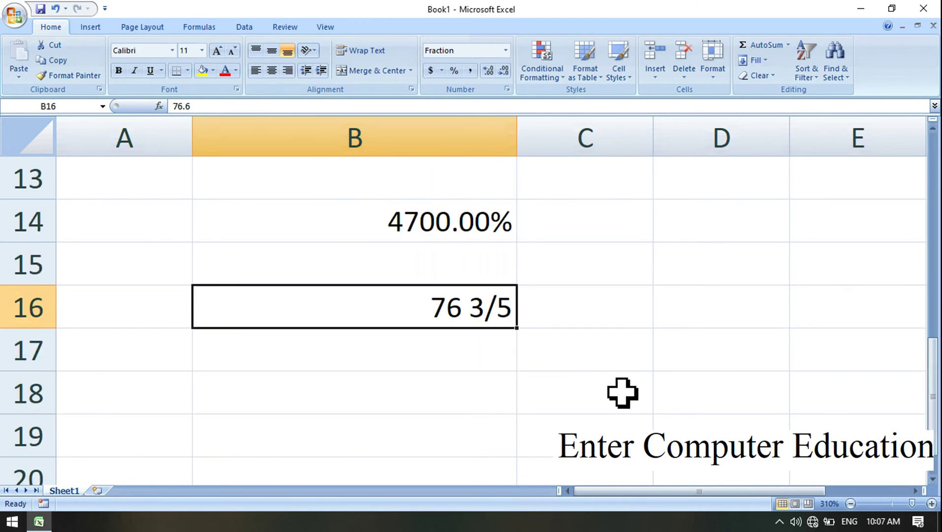
pyautogui.click(450, 393)
pyautogui.write('185')
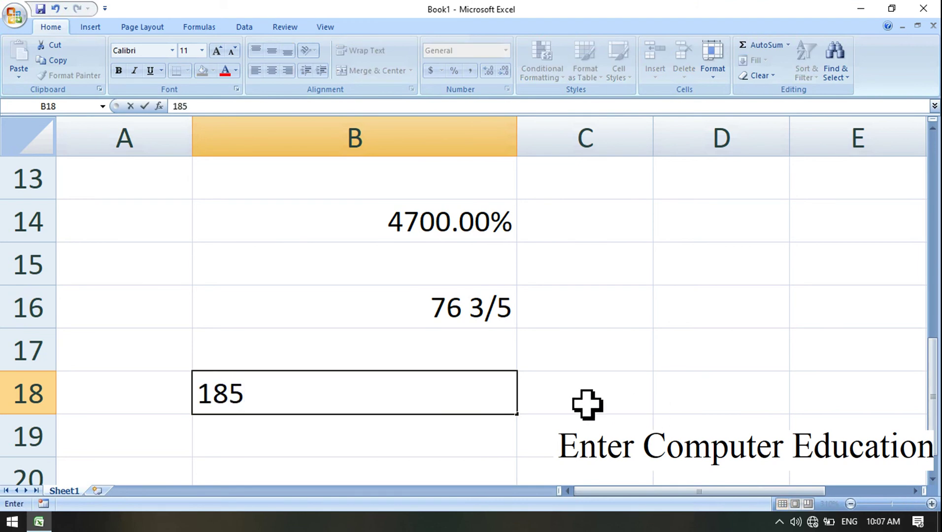
pyautogui.hotkey('ctrl', 'Return')
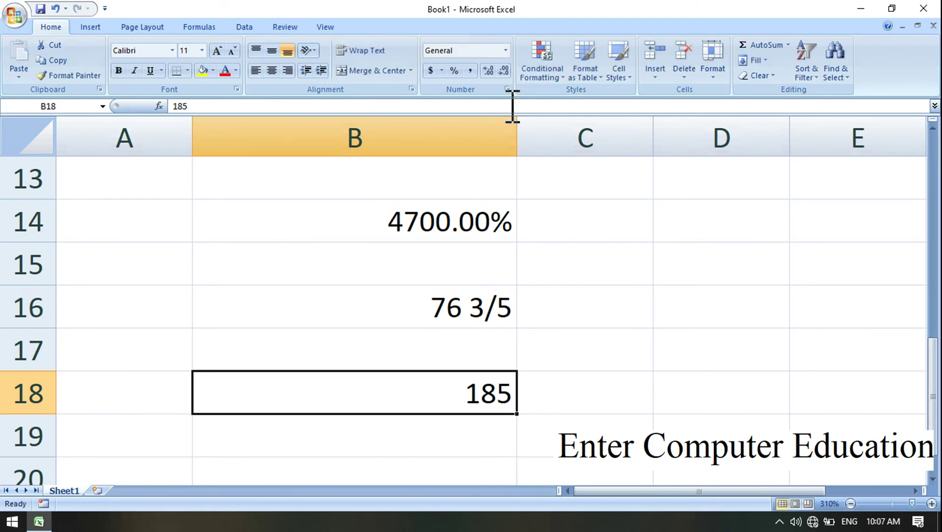
pyautogui.click(507, 90)
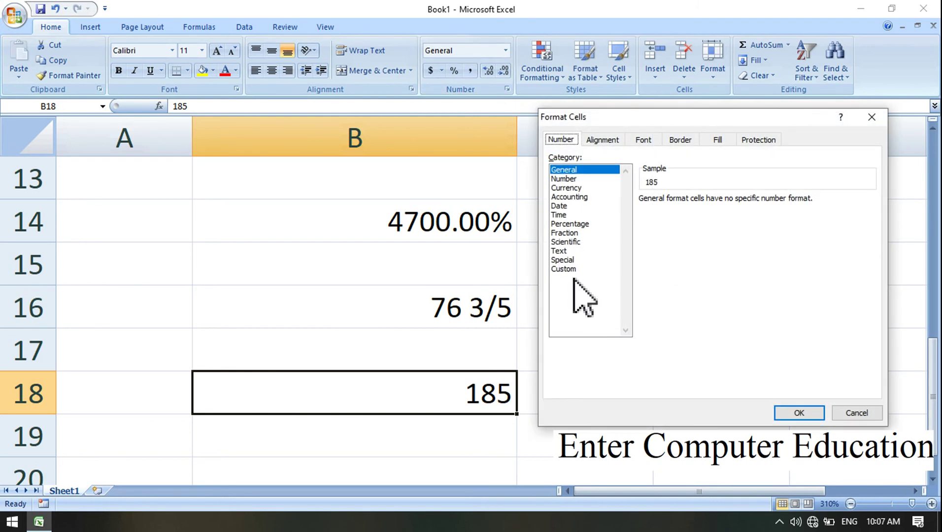
pyautogui.click(566, 242)
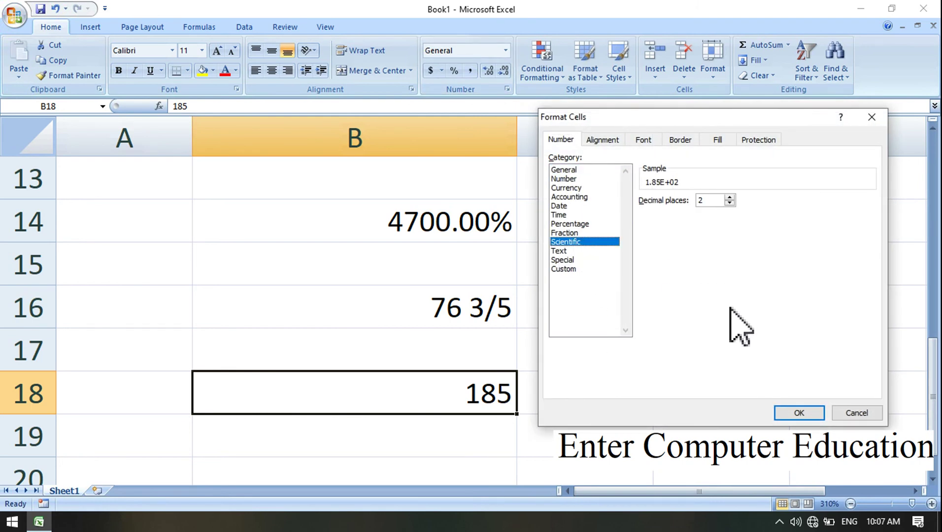
pyautogui.click(798, 413)
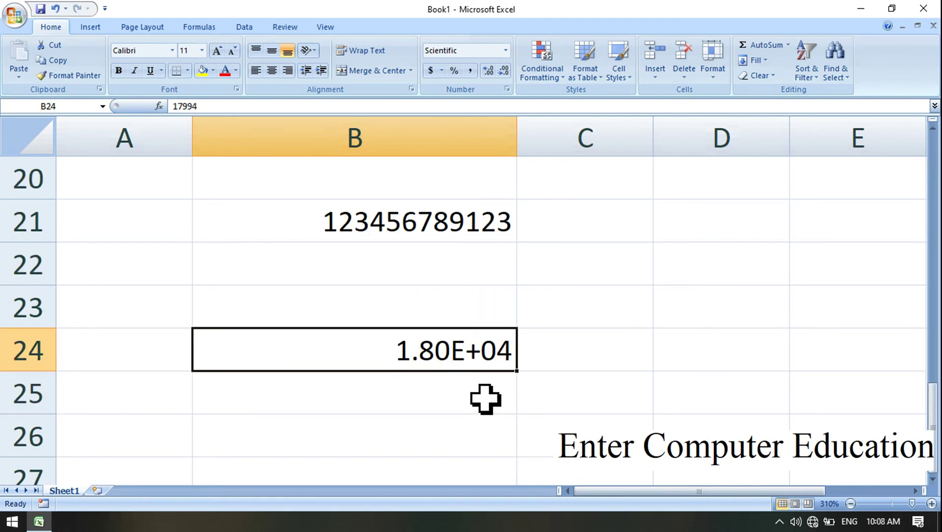
# - Enter 558 in cell B41 and format it as Text
pyautogui.click(484, 399)
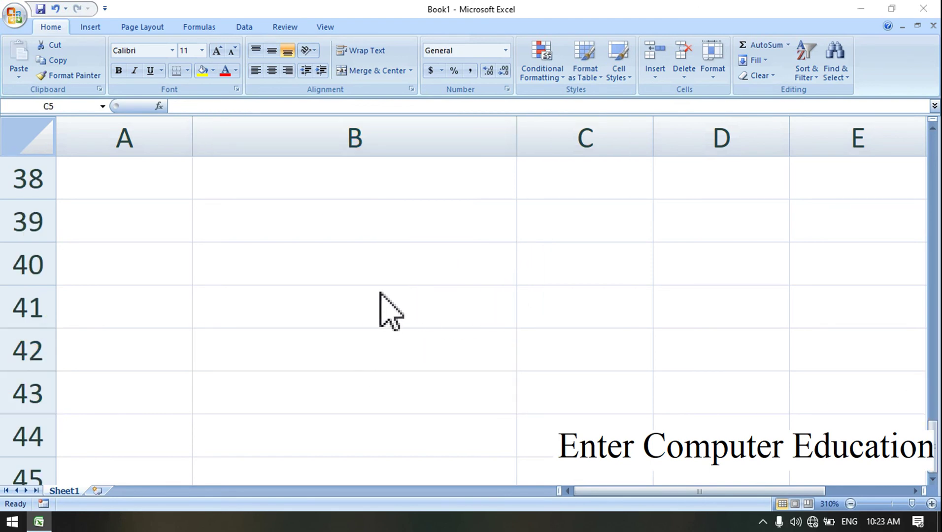
pyautogui.click(435, 314)
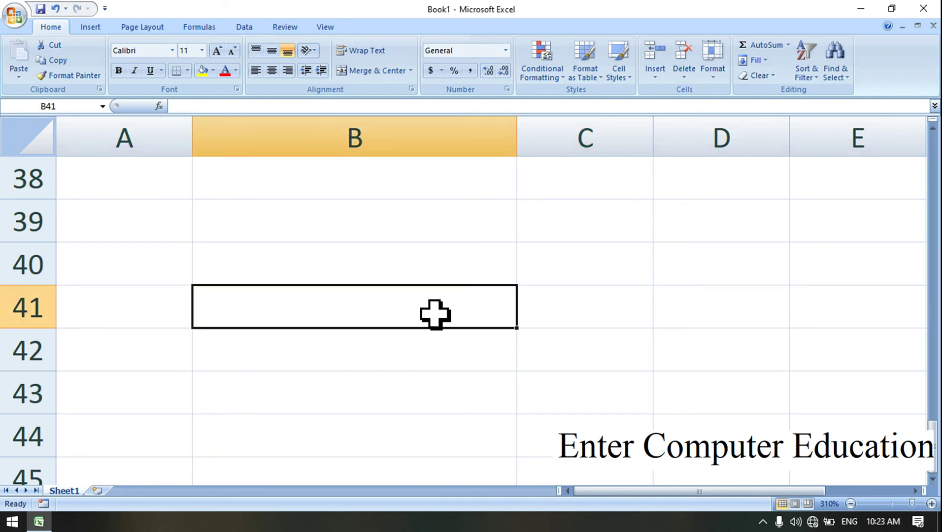
pyautogui.write('558')
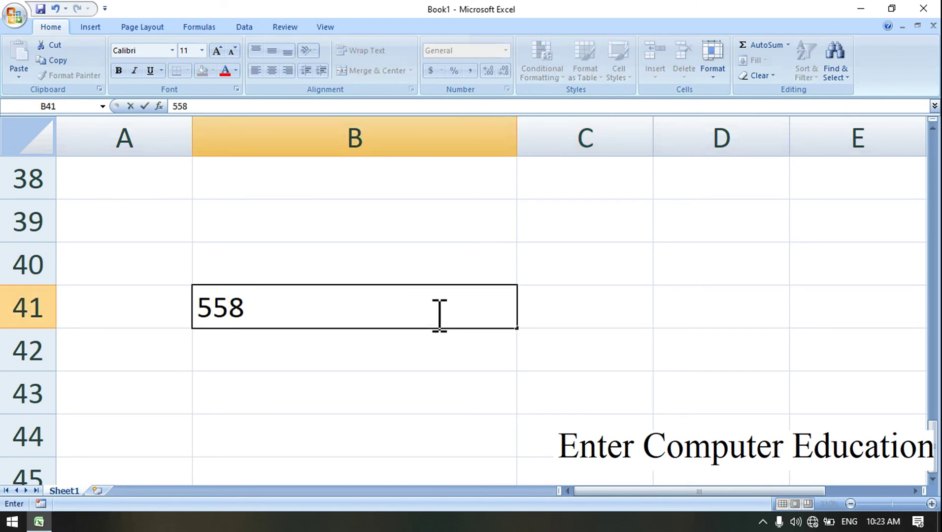
pyautogui.click(436, 314)
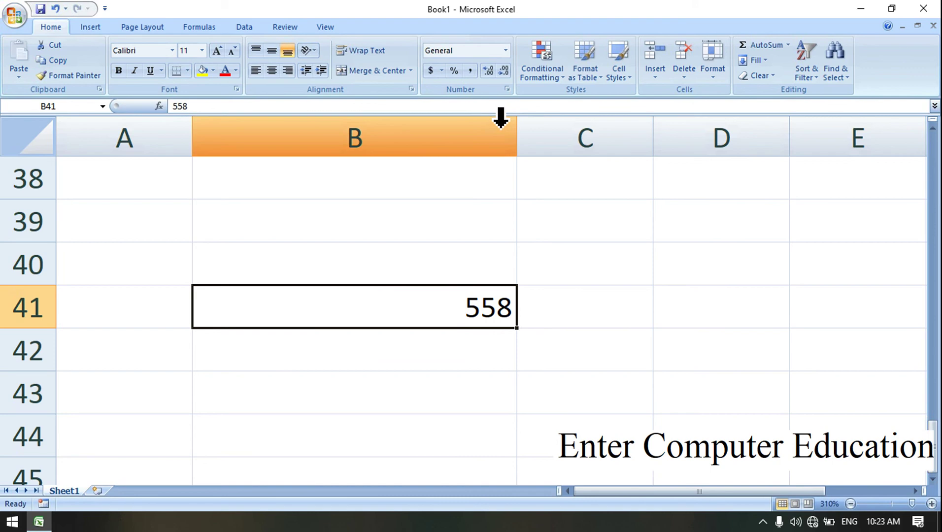
pyautogui.click(507, 89)
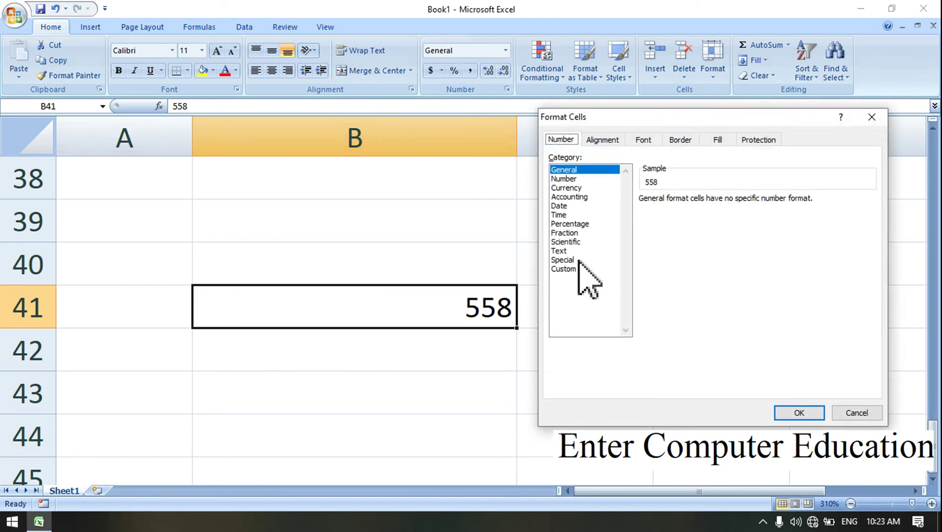
pyautogui.click(558, 251)
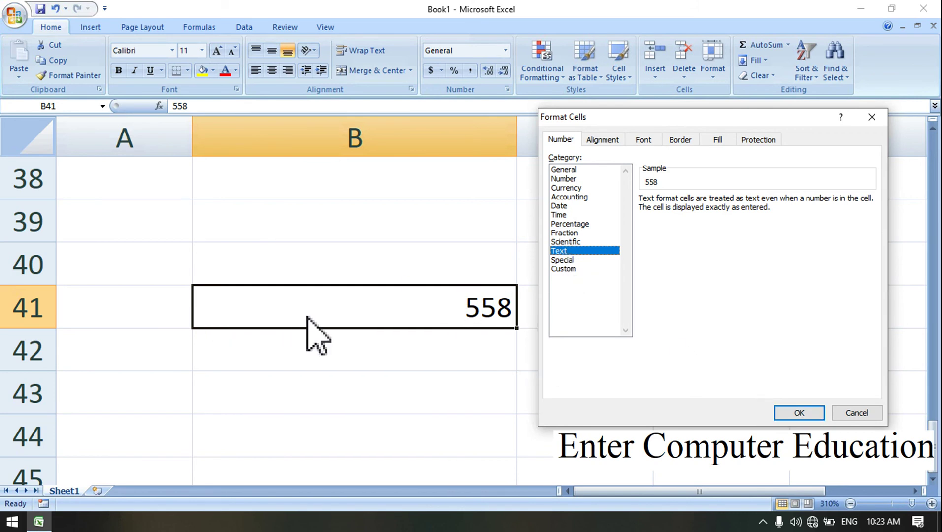
pyautogui.click(799, 412)
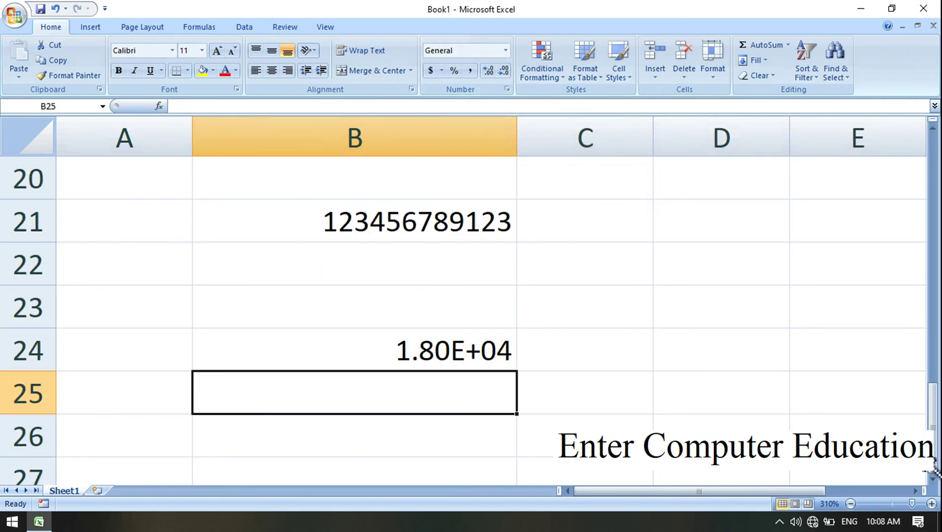
# - Enter 1548 in cell B29
pyautogui.scroll(-5, 933, 478)
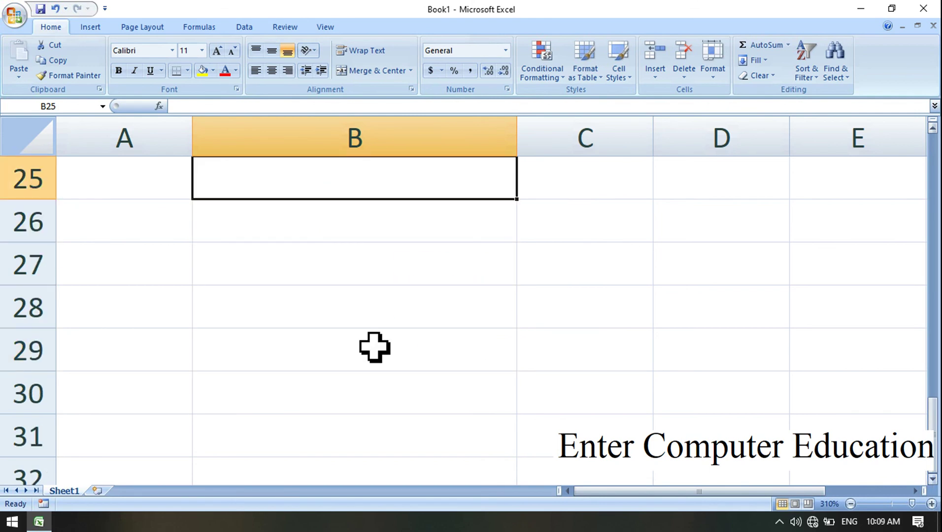
pyautogui.click(338, 341)
pyautogui.write('1')
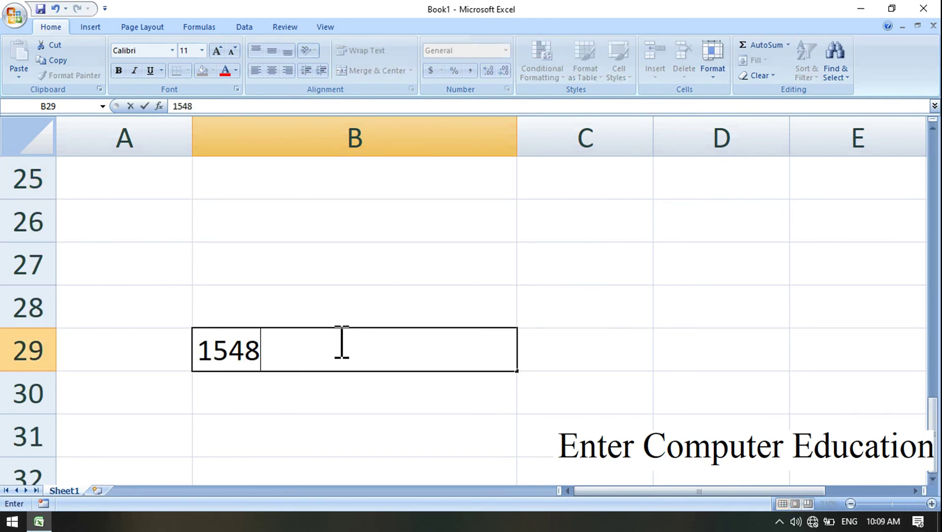
pyautogui.write('548')
pyautogui.hotkey('ctrl', 'Return')
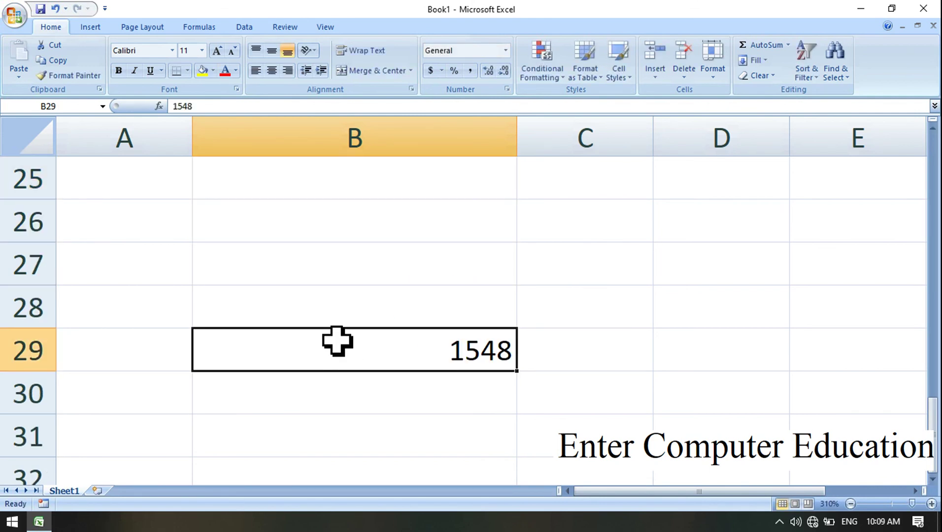
# - Preview the Special types Zip Code, Zip Code + 4 and Phone Number on cell B29 without applying them
pyautogui.click(507, 88)
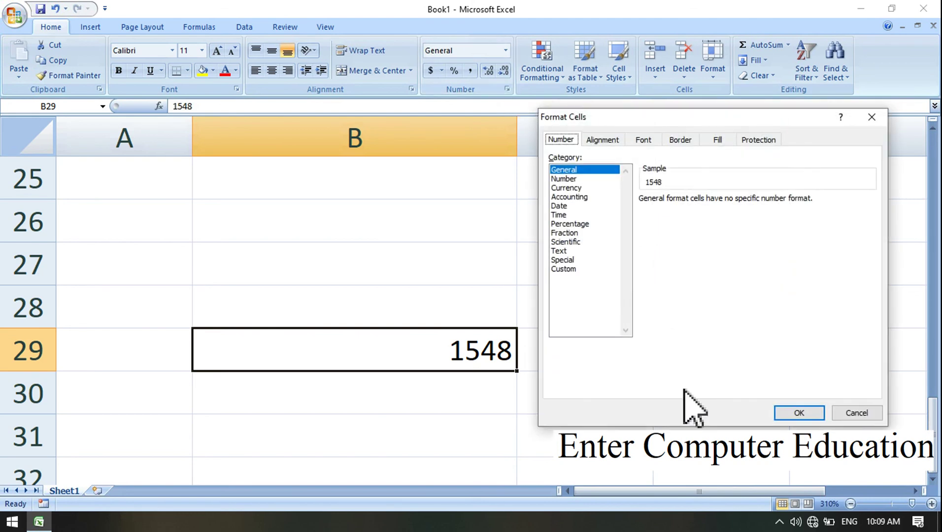
pyautogui.click(566, 261)
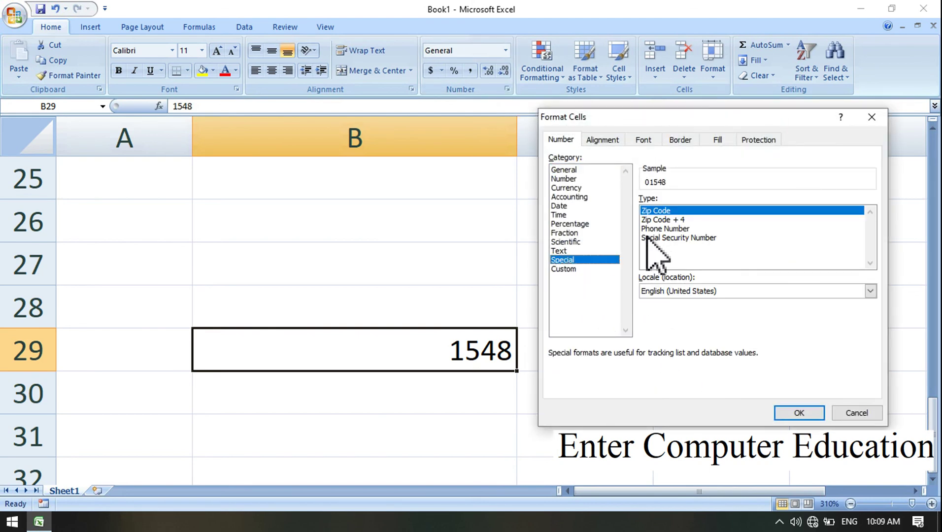
pyautogui.click(662, 220)
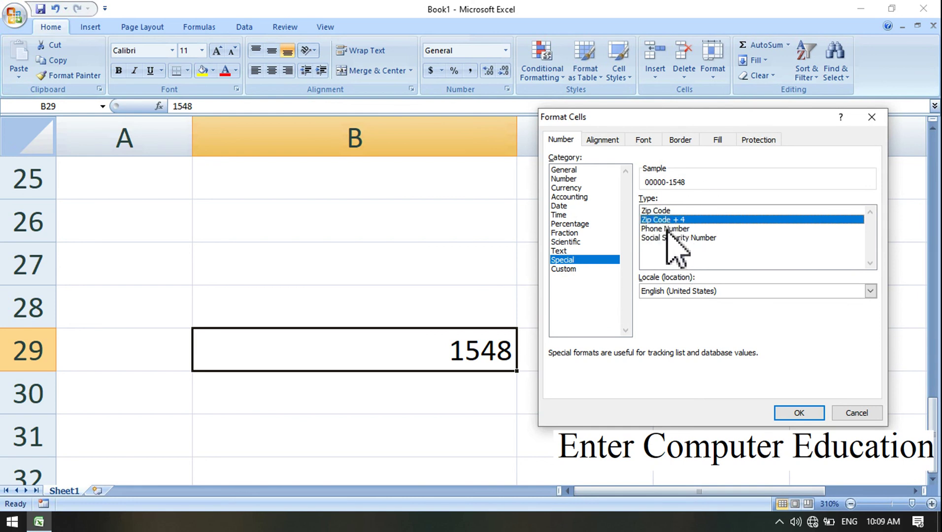
pyautogui.click(666, 229)
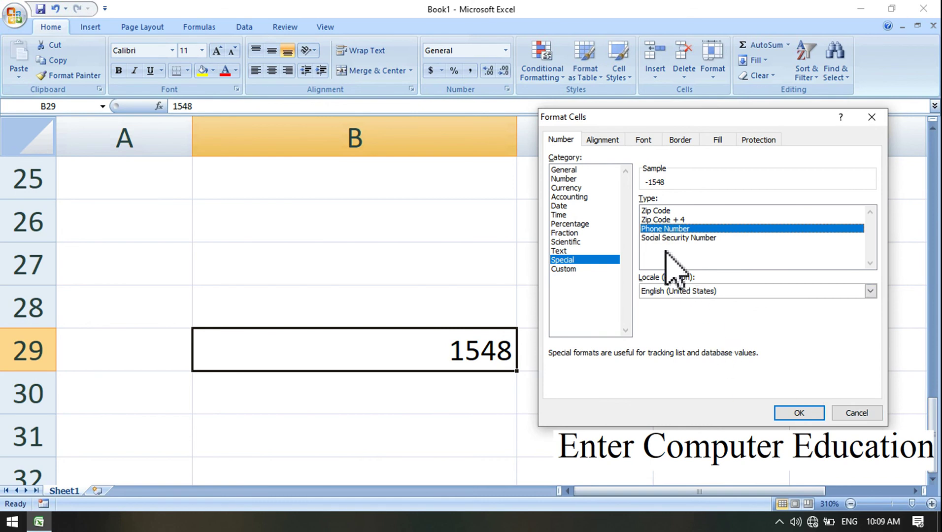
pyautogui.click(855, 414)
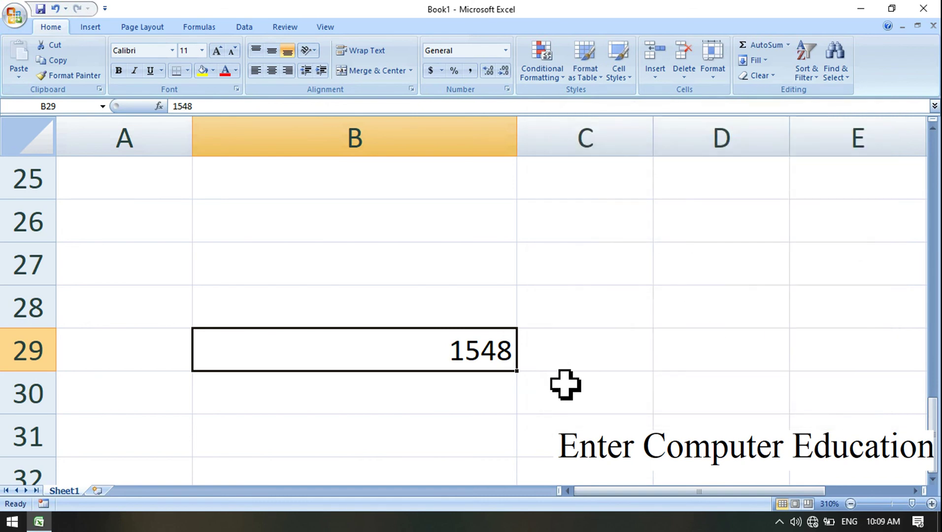
# - Replace the value in cell B29 with a ten-digit phone number and format it as the Special type Phone Number
pyautogui.write('9876543210')
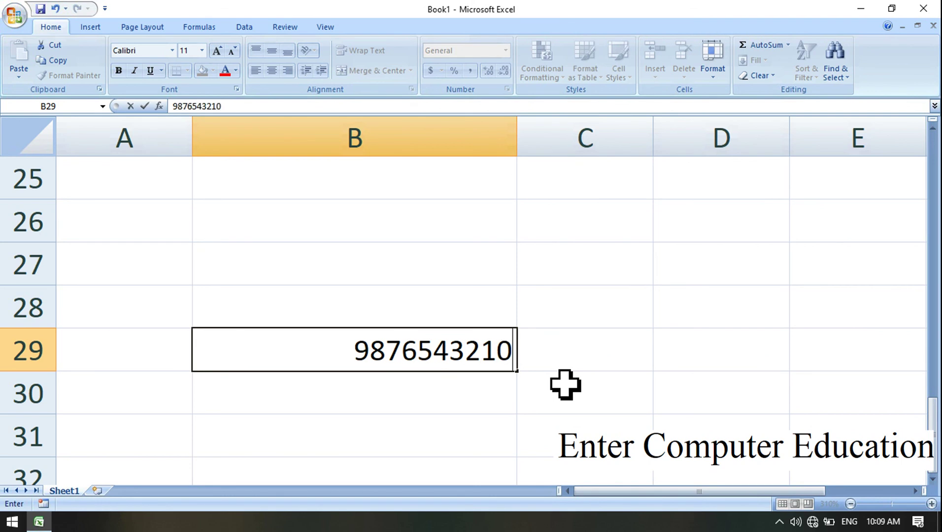
pyautogui.press('Return')
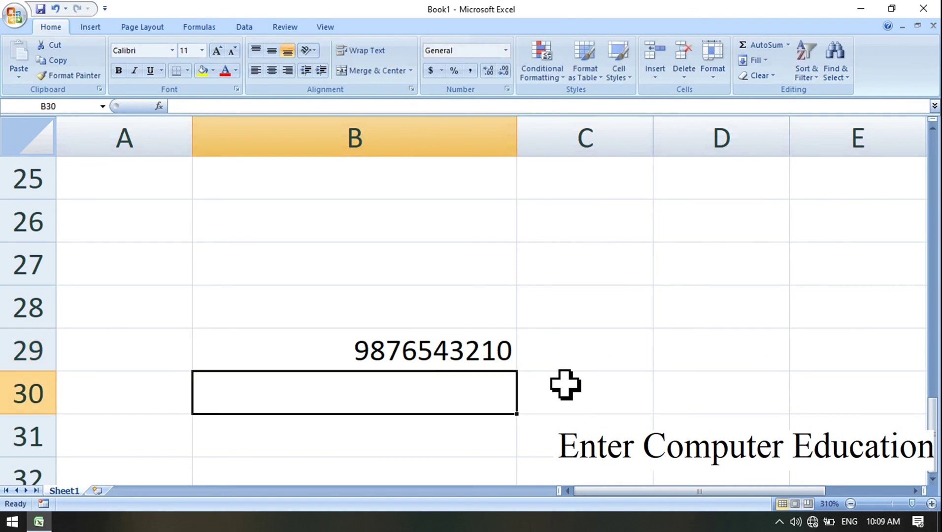
pyautogui.click(508, 355)
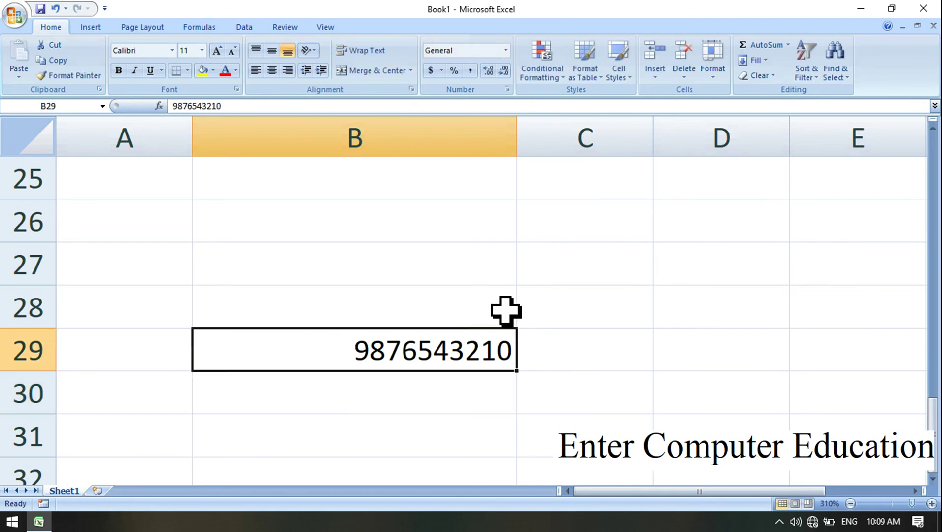
pyautogui.click(506, 89)
pyautogui.click(562, 261)
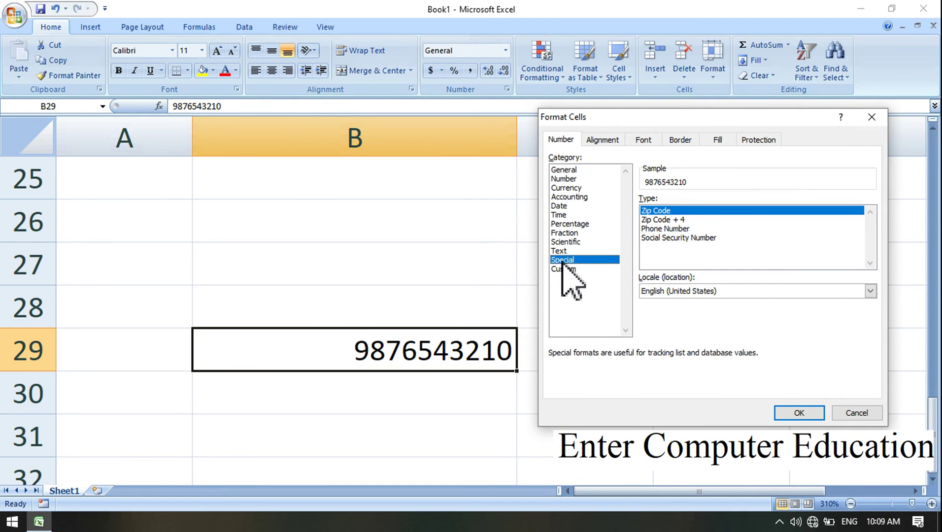
pyautogui.click(660, 230)
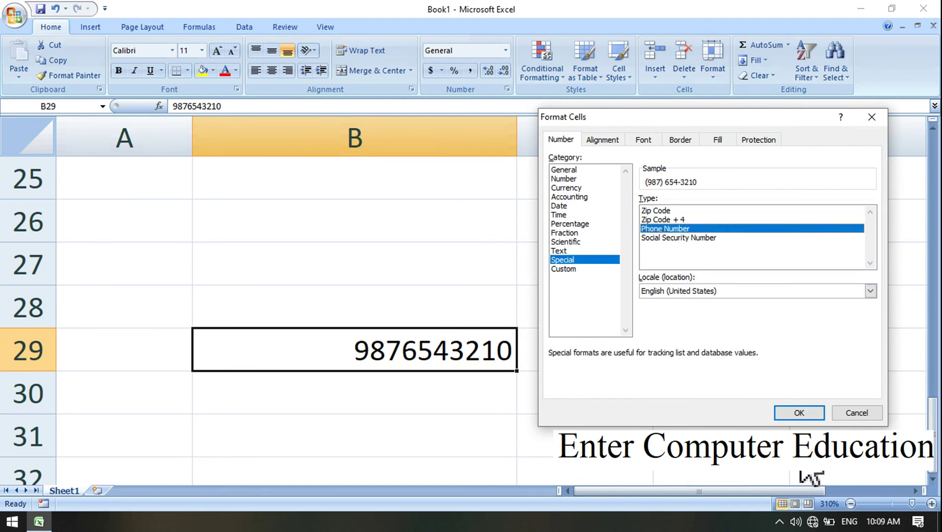
pyautogui.click(800, 414)
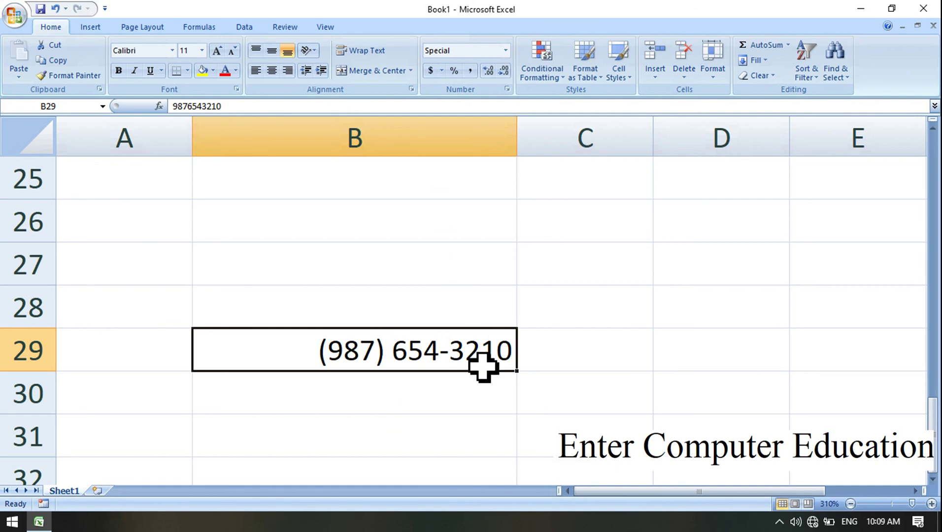
# - Change the Special format of cell B29 to Zip Code + 4
pyautogui.click(507, 89)
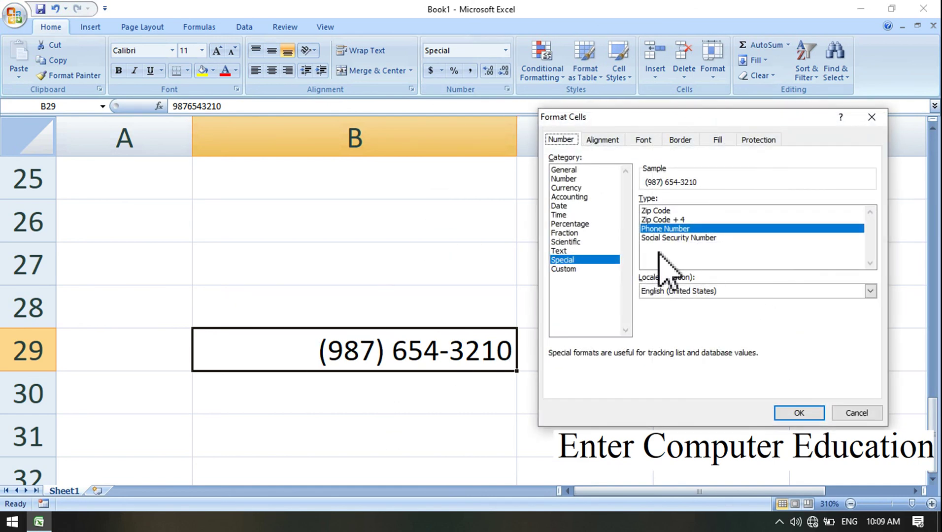
pyautogui.click(661, 219)
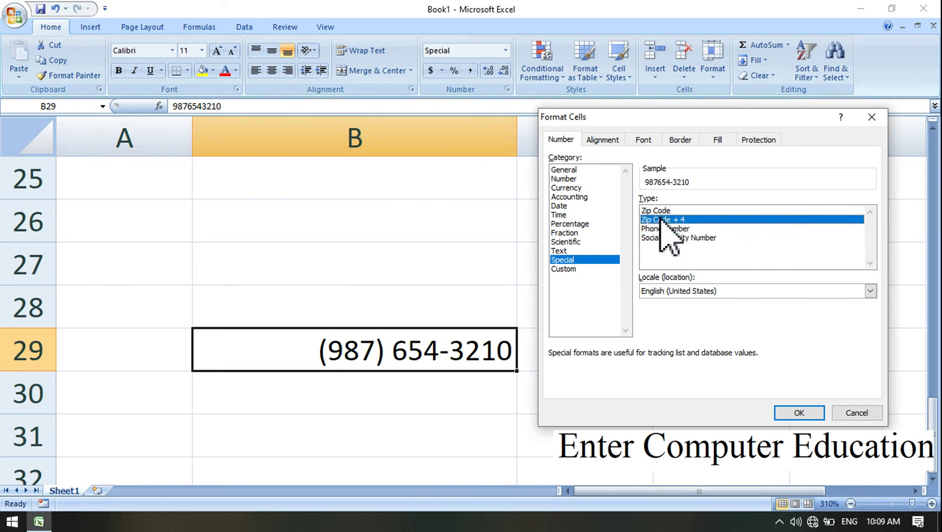
pyautogui.click(811, 415)
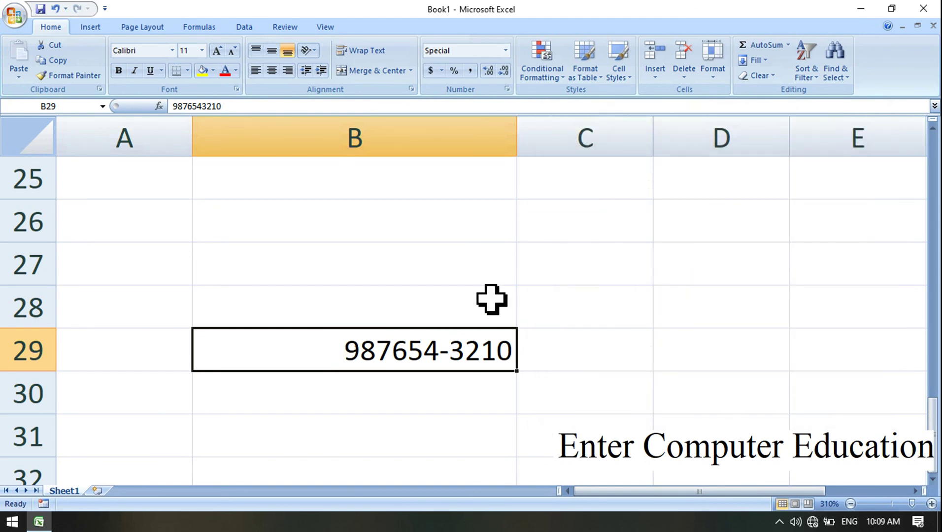
pyautogui.click(507, 89)
pyautogui.click(856, 413)
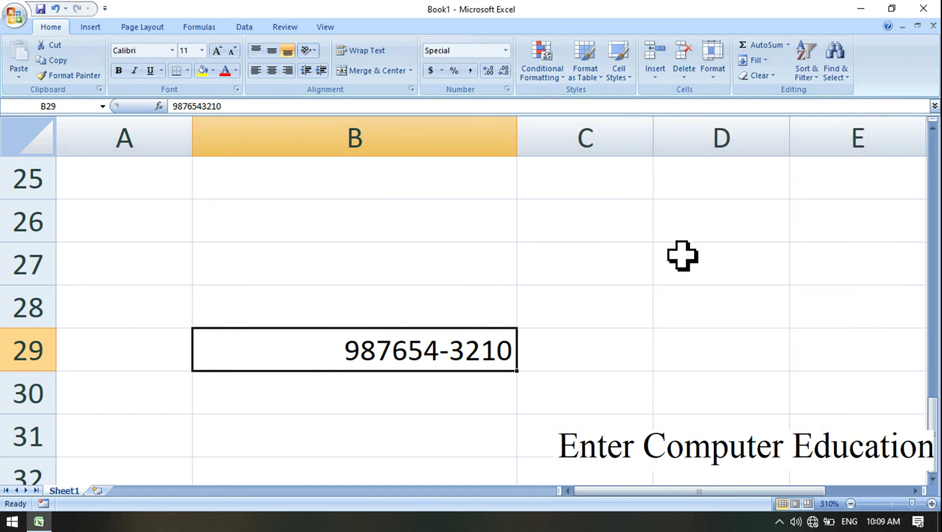
# - Enter 1547 in cell B33
pyautogui.scroll(-3, 542, 421)
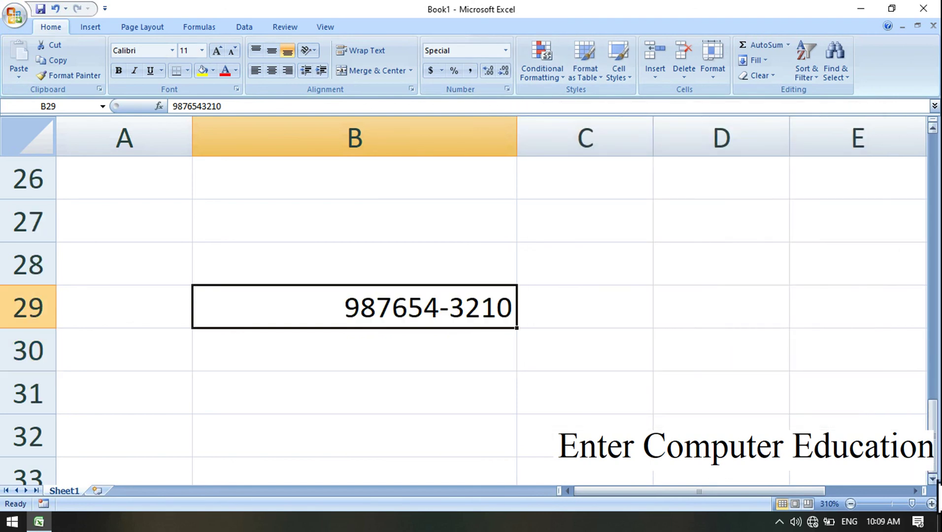
pyautogui.click(395, 395)
pyautogui.write('1')
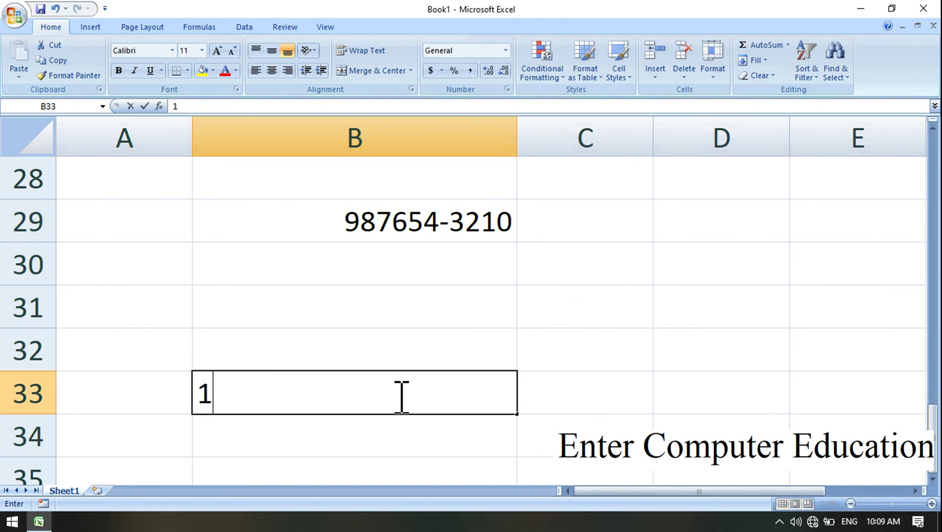
pyautogui.write('547')
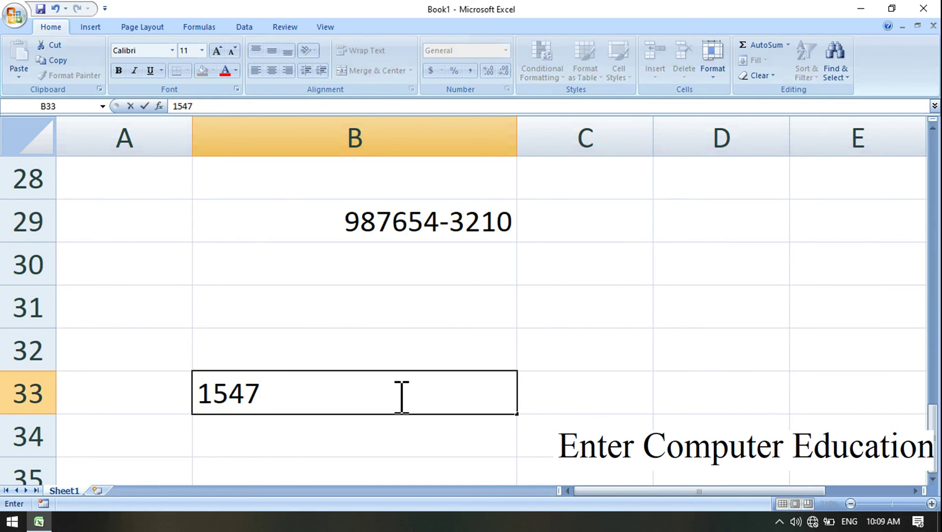
pyautogui.hotkey('ctrl', 'Return')
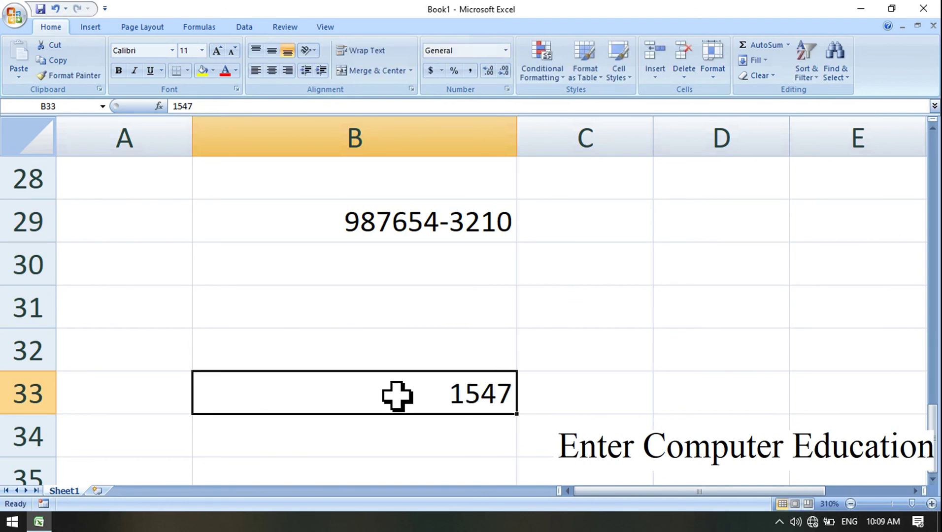
# - Preview the Custom format codes #,##0.00, #,##0.00_);(#,##0.00), $#,##0.00_);[Red]($#,##0.00) and $#,##0_);($#,##0) on cell B33
pyautogui.click(507, 88)
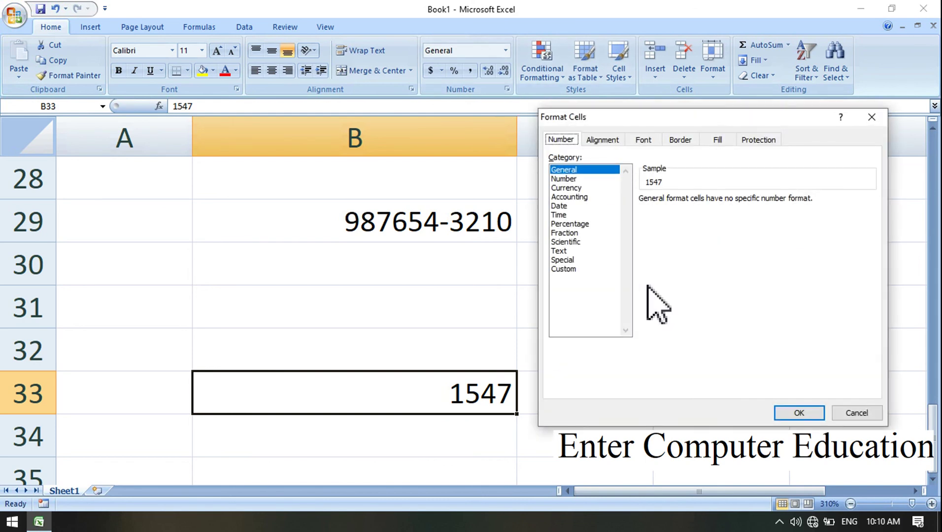
pyautogui.click(564, 269)
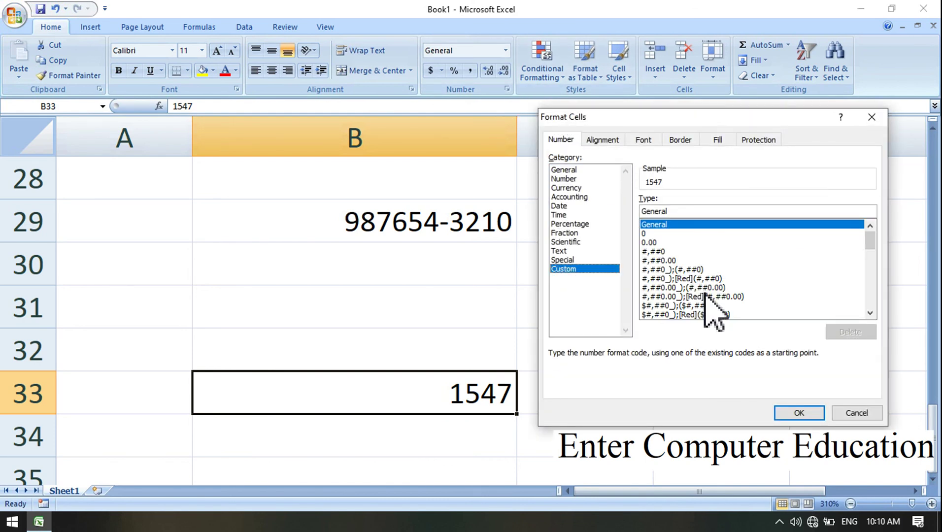
pyautogui.click(680, 260)
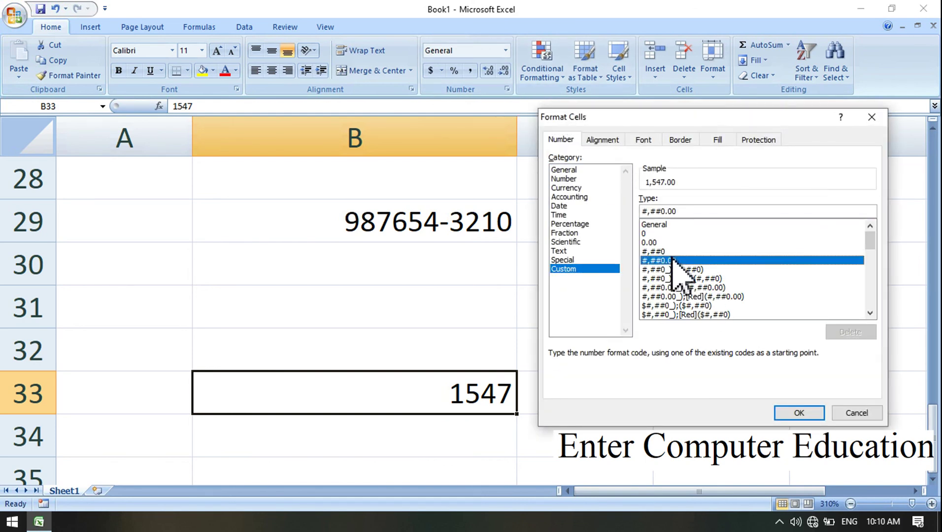
pyautogui.click(708, 288)
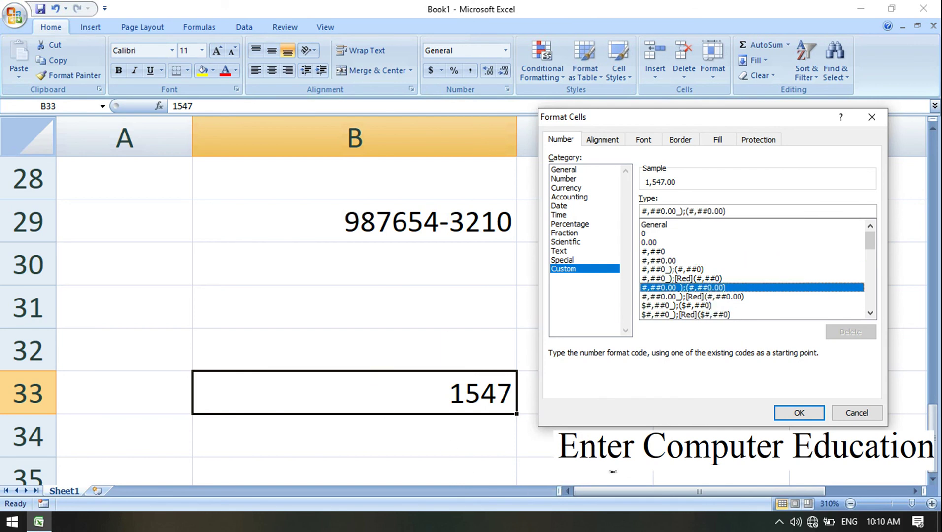
pyautogui.click(870, 313)
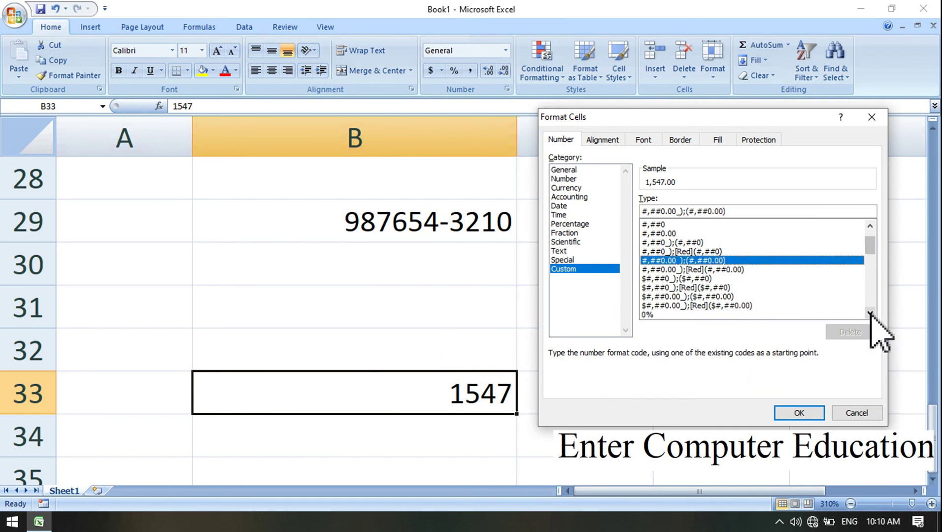
pyautogui.click(870, 313)
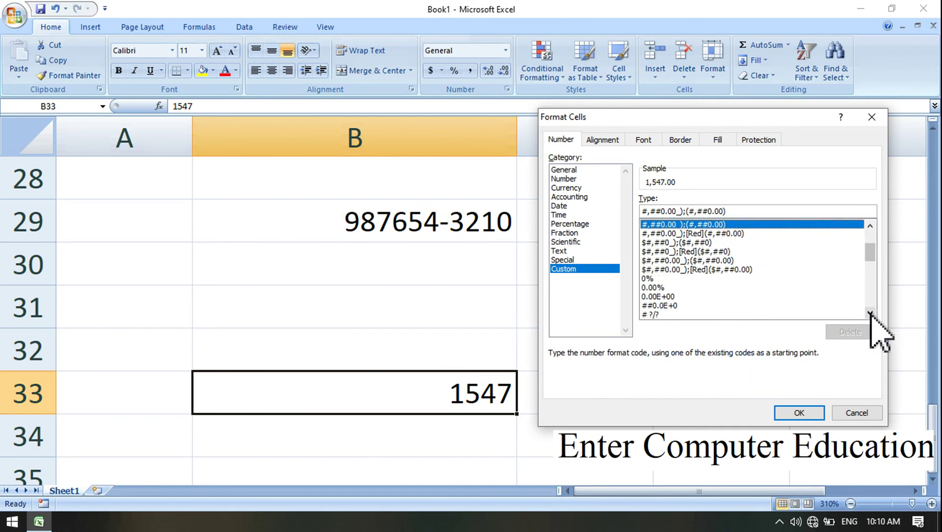
pyautogui.click(704, 261)
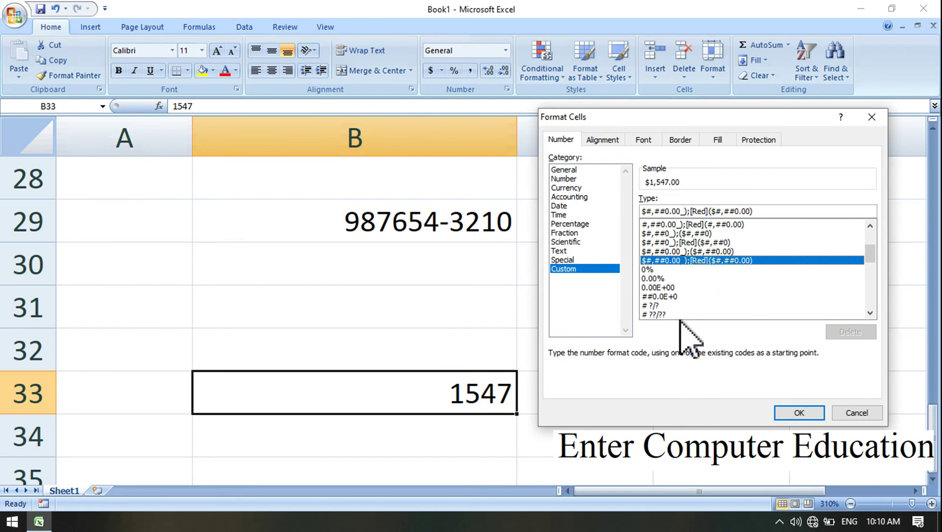
pyautogui.click(698, 234)
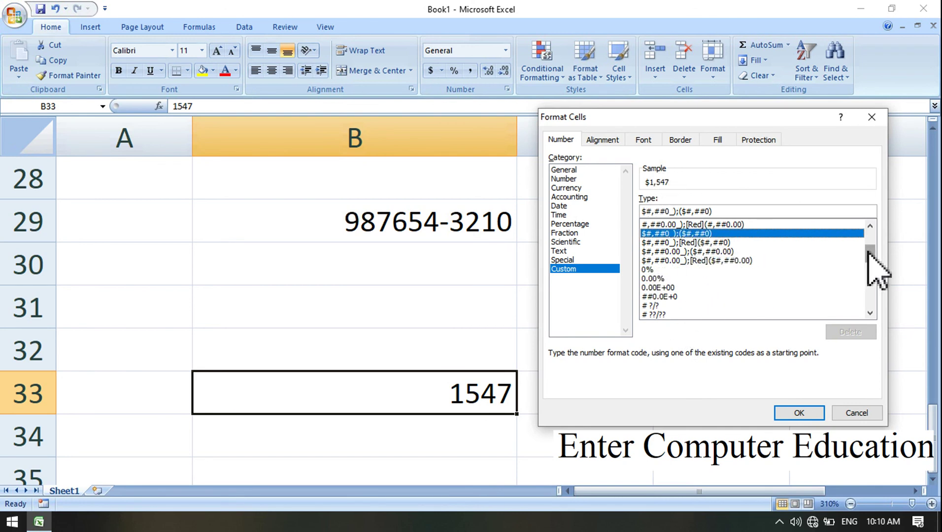
# - Apply the Custom number format #,##0.00 to cell B33
pyautogui.click(870, 227)
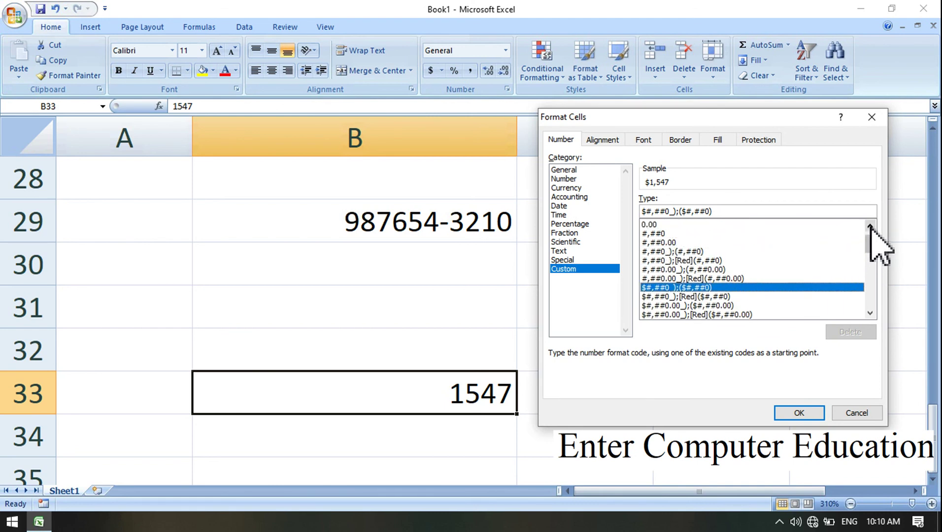
pyautogui.click(710, 253)
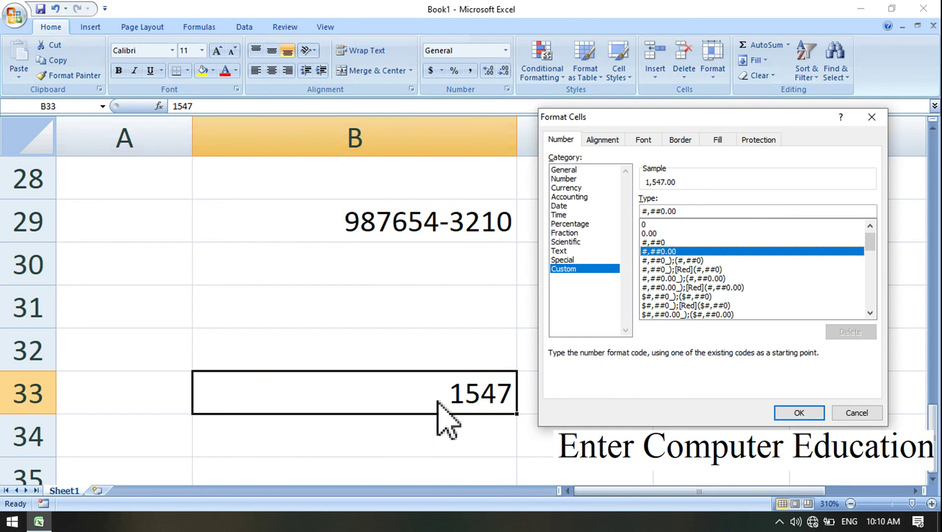
pyautogui.click(803, 414)
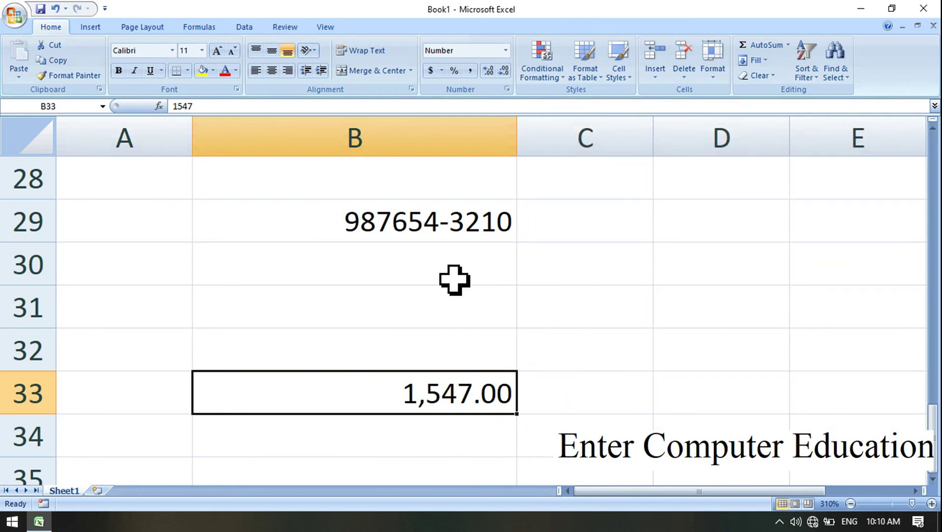
# - Review the number format settings of cell B33 and the formatted sample cells in the sheet's first rows
pyautogui.click(507, 89)
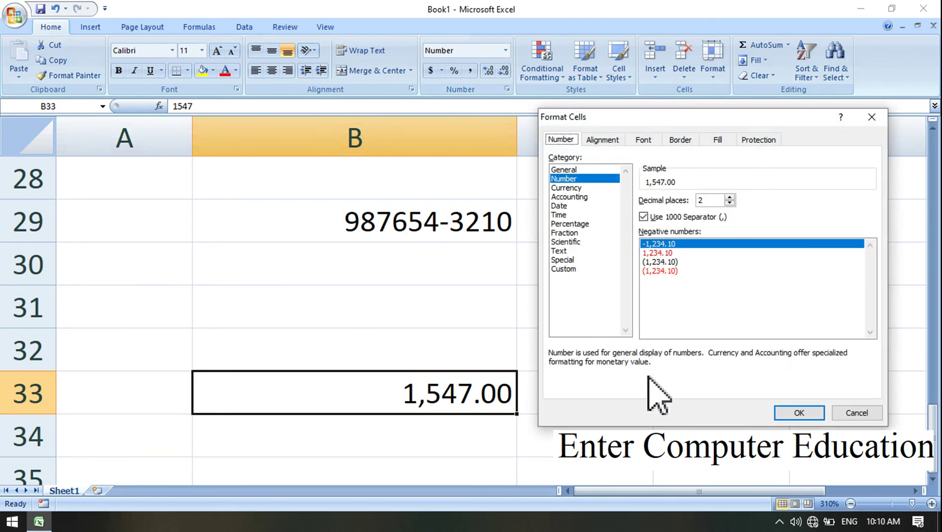
pyautogui.click(871, 415)
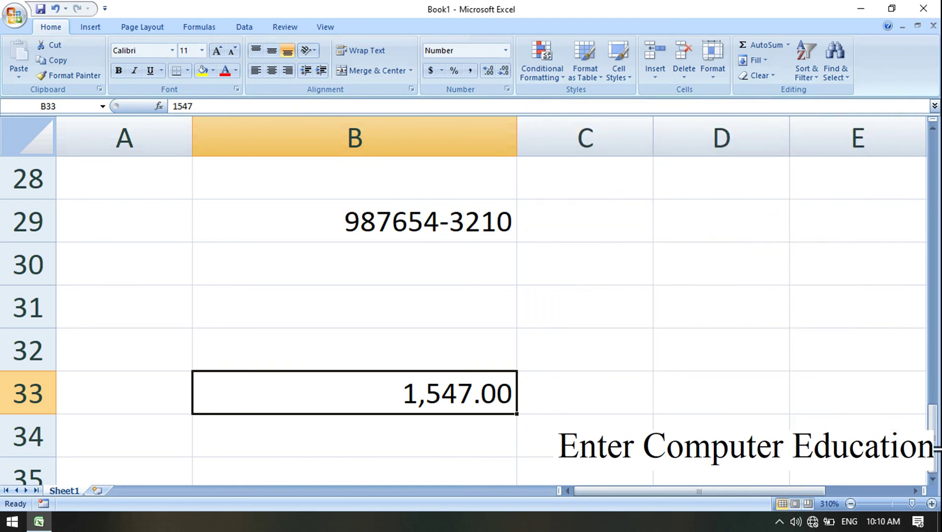
pyautogui.moveTo(939, 460); pyautogui.dragTo(936, 190)
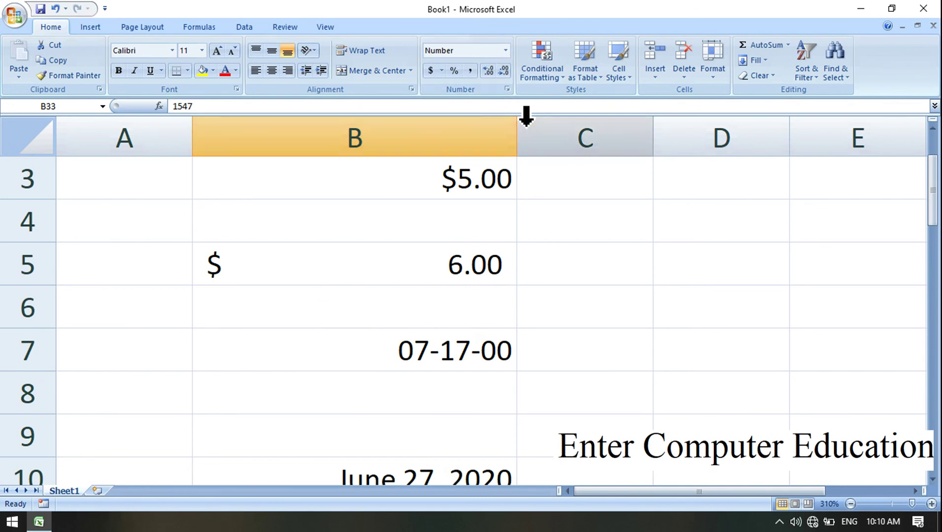